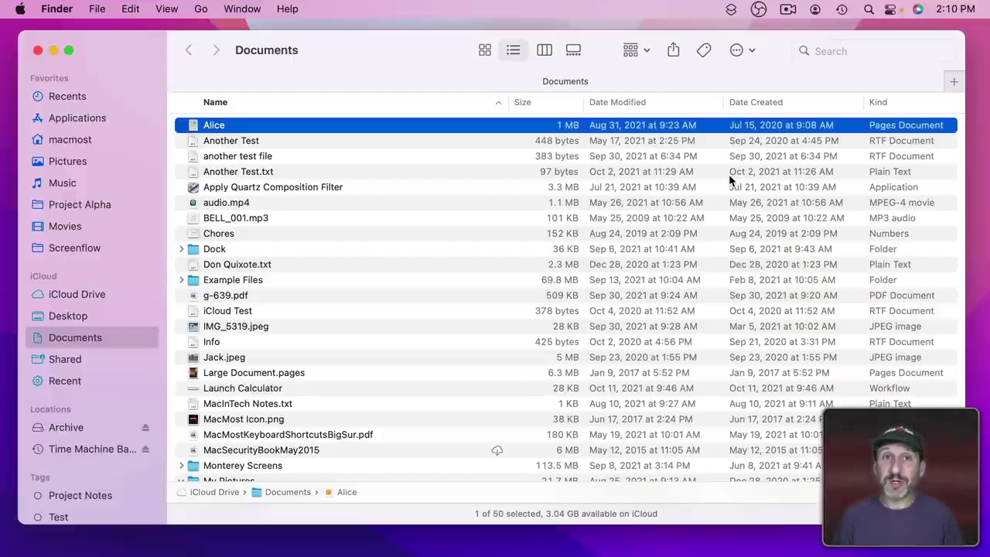
# - Bring up the macOS screen capture controls in Record Entire Screen mode
pyautogui.press('shift')
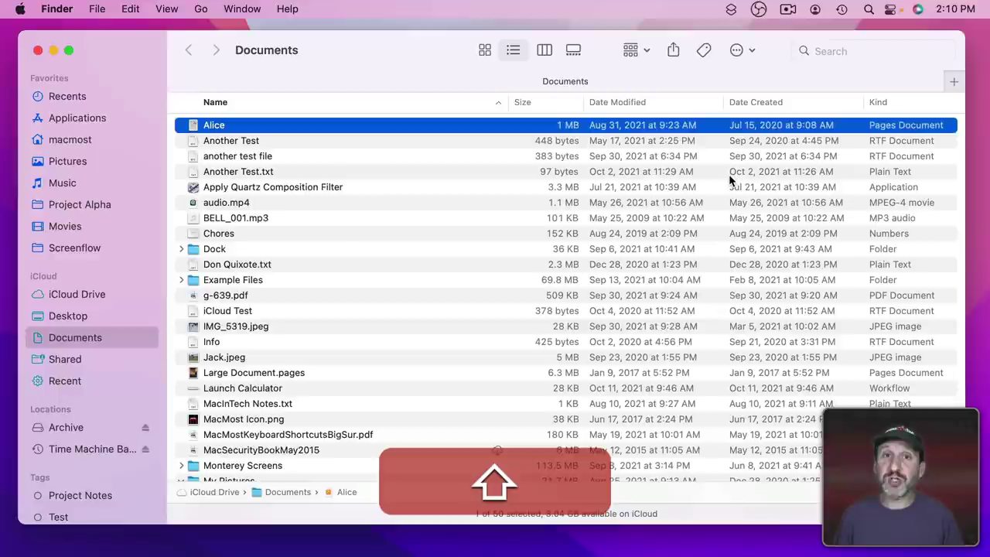
pyautogui.press('super+shift+5')
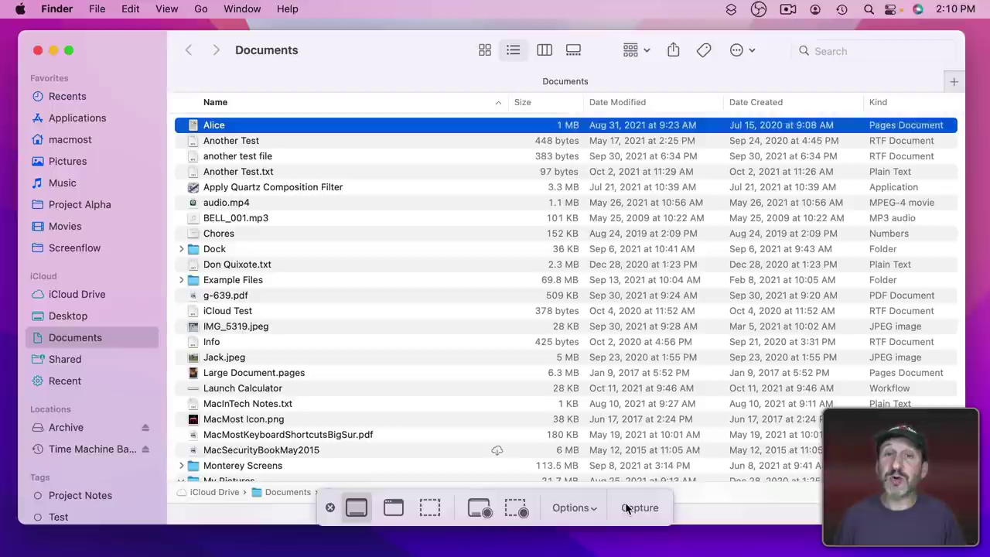
pyautogui.click(482, 507)
# - Save to the Desktop with no microphone, then start recording all of Display 1
pyautogui.click(570, 509)
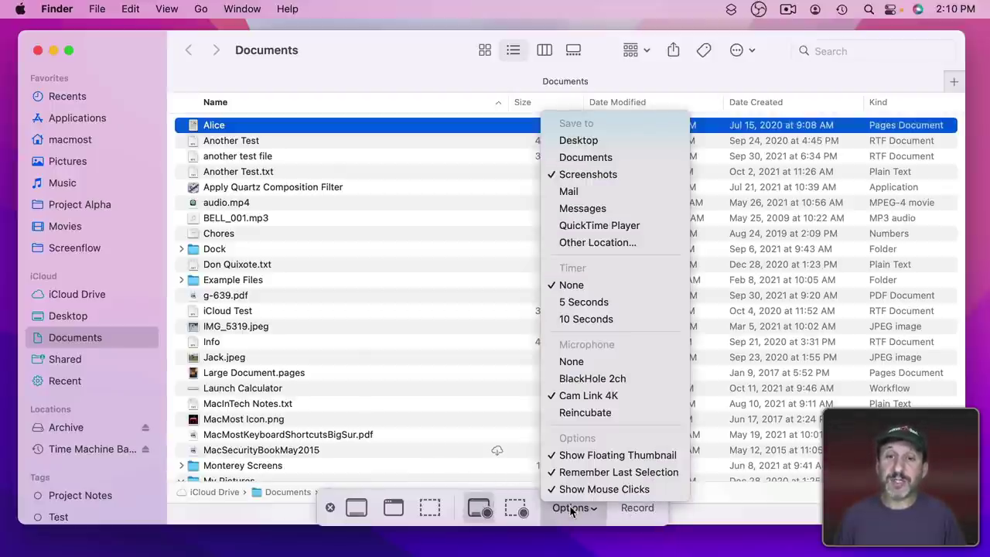
pyautogui.click(579, 140)
pyautogui.click(587, 504)
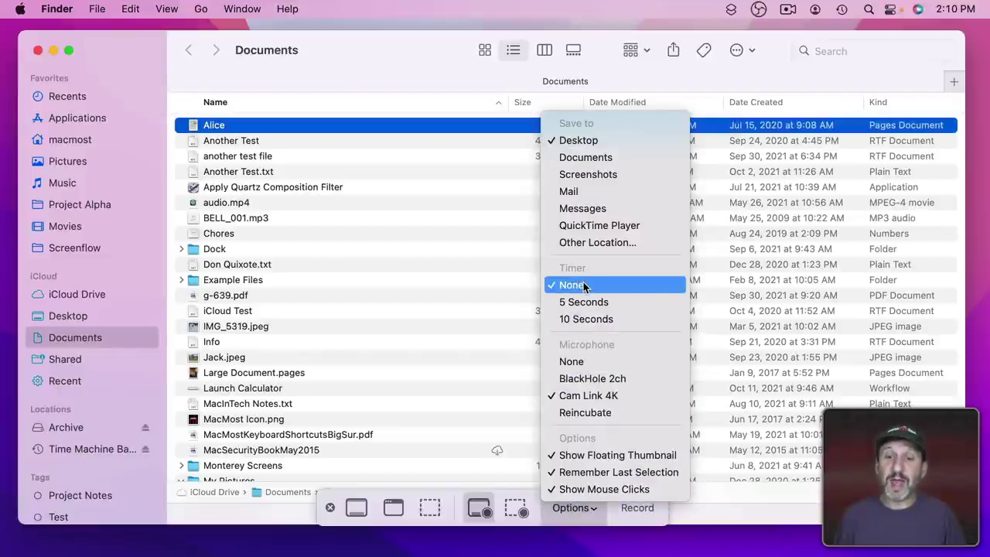
pyautogui.click(572, 362)
pyautogui.click(573, 511)
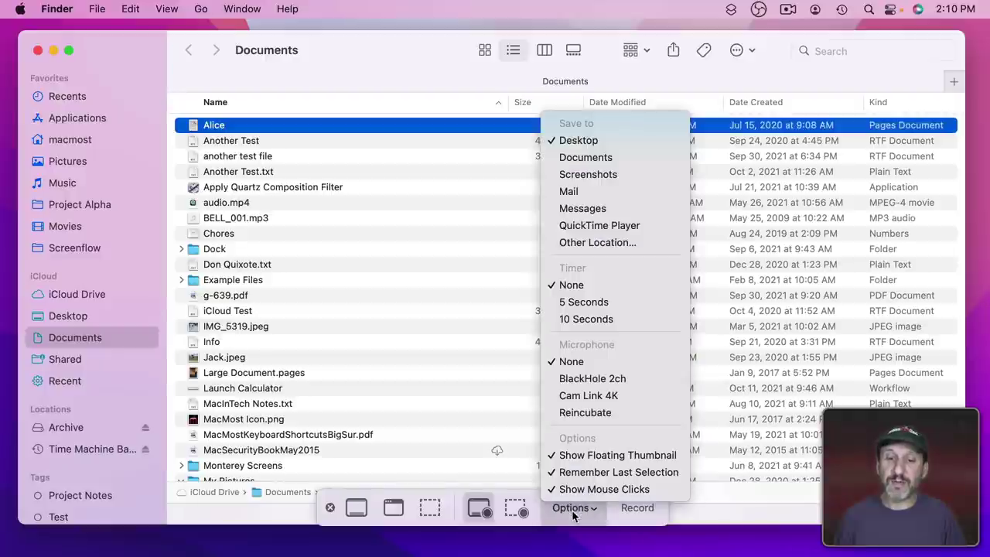
pyautogui.click(573, 511)
pyautogui.click(636, 508)
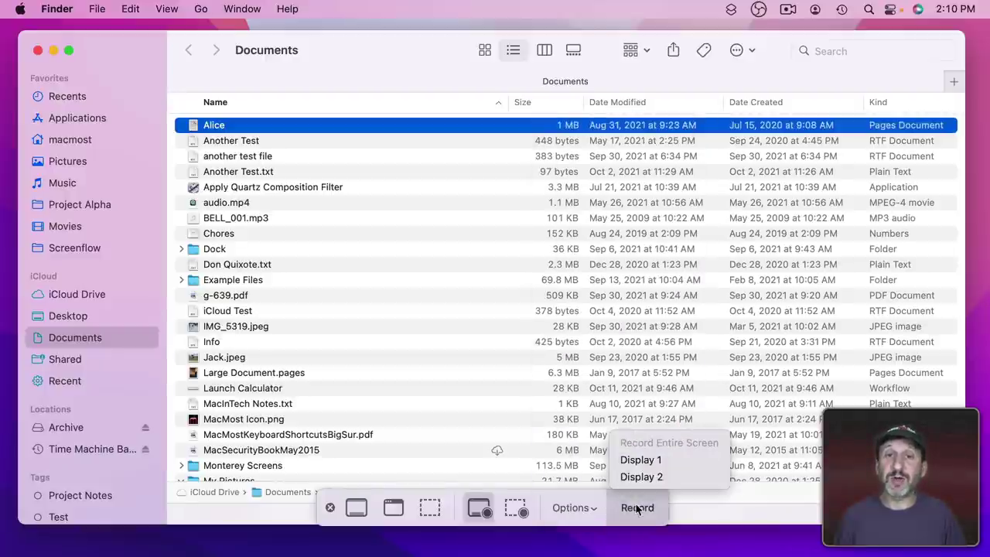
pyautogui.click(641, 461)
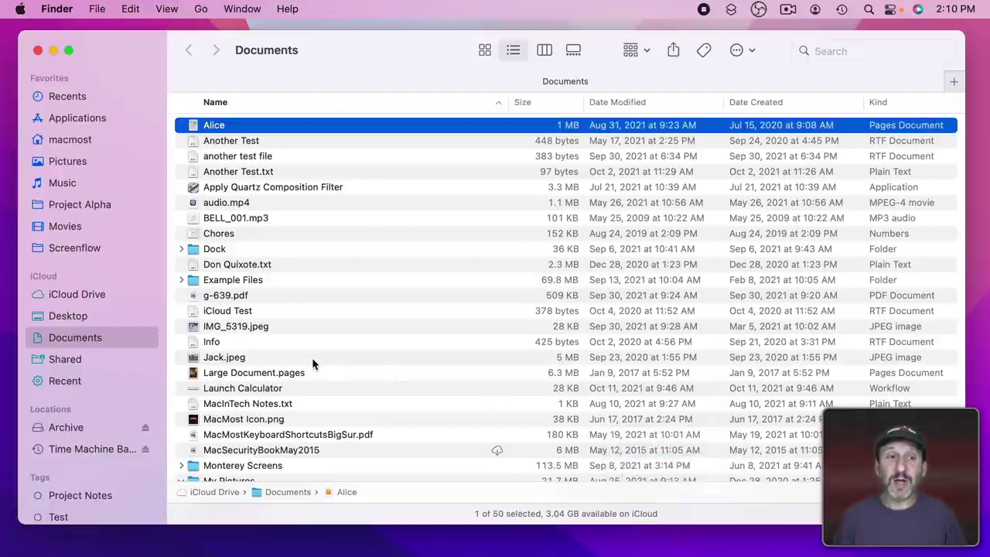
# - Scroll the Finder list, then switch to Photos on the Test Slideshow project
pyautogui.scroll(-10, 311, 356)
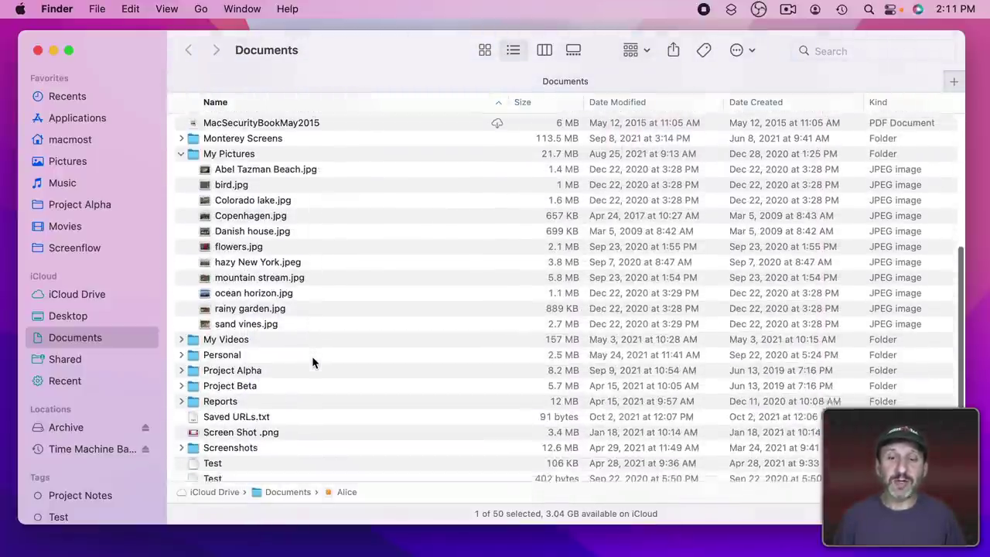
pyautogui.scroll(-3, 311, 360)
pyautogui.scroll(12, 312, 361)
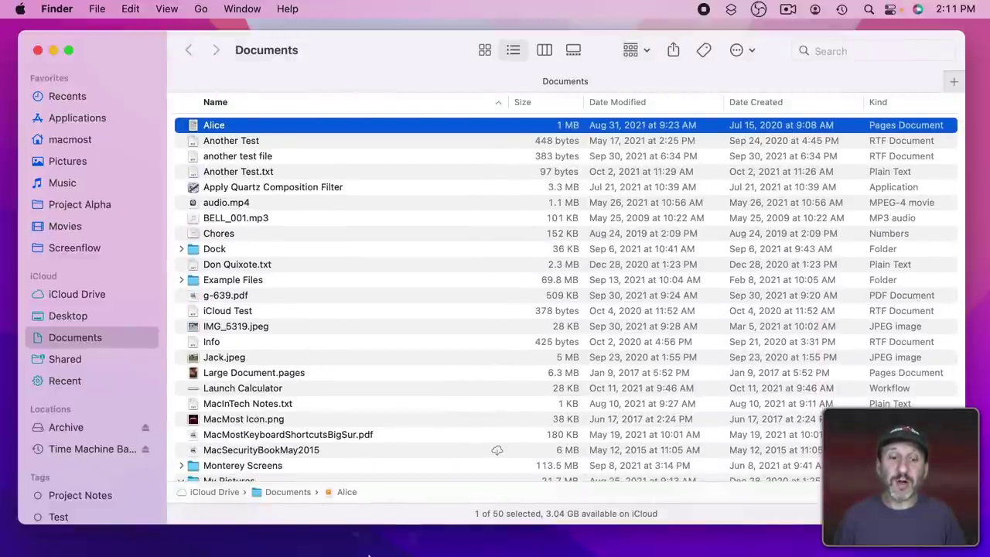
pyautogui.click(285, 543)
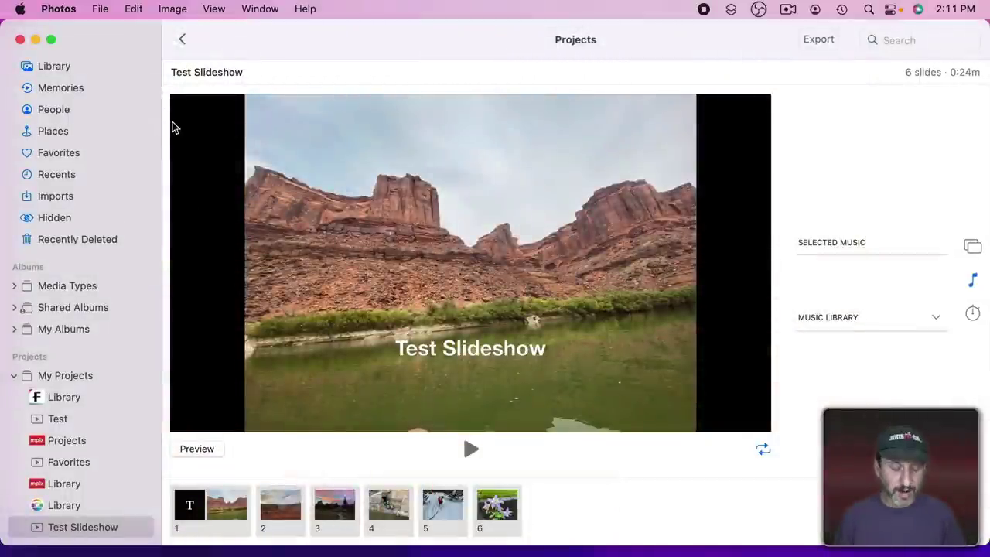
# - Hide Photos and show Get Info for the 104.8 MB screen recording .mov on the Desktop
pyautogui.press('super+h')
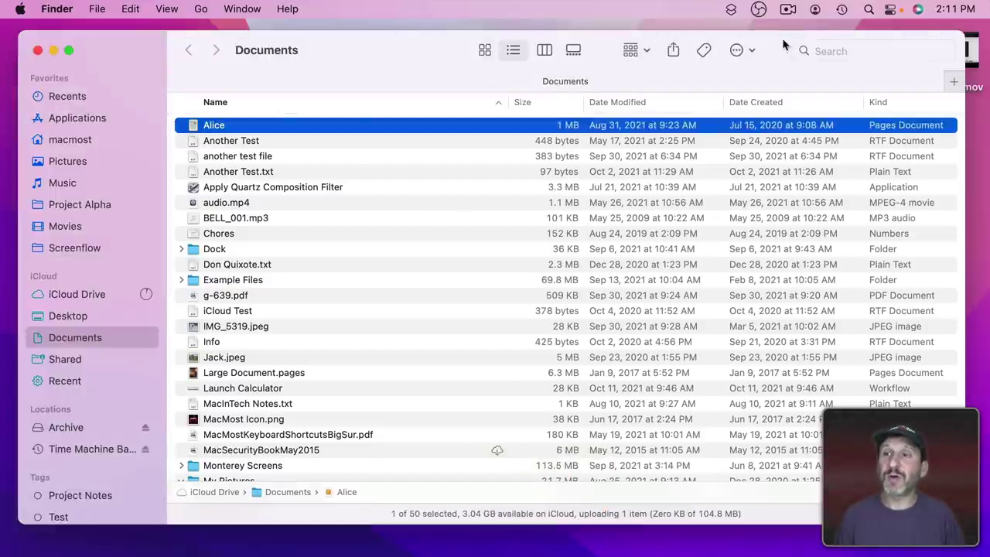
pyautogui.click(973, 48)
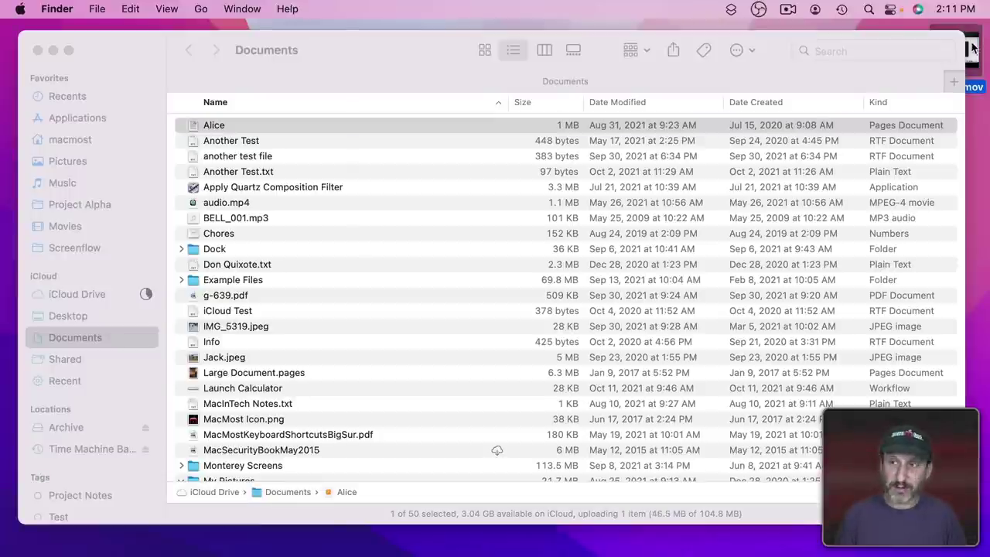
pyautogui.press('super+i')
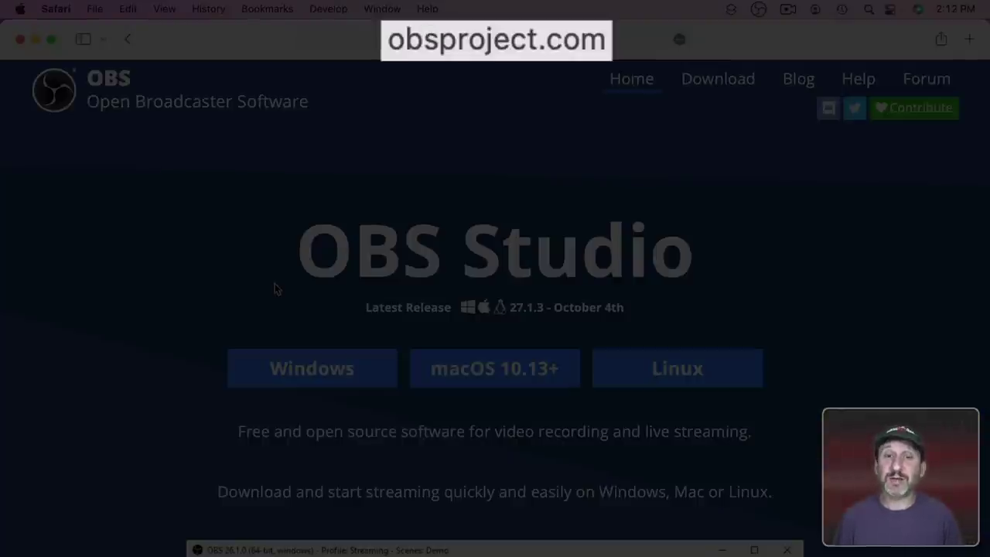
# - Download OBS Studio for macOS 10.13+ from obsproject.com, allowing the download
pyautogui.scroll(-3, 274, 287)
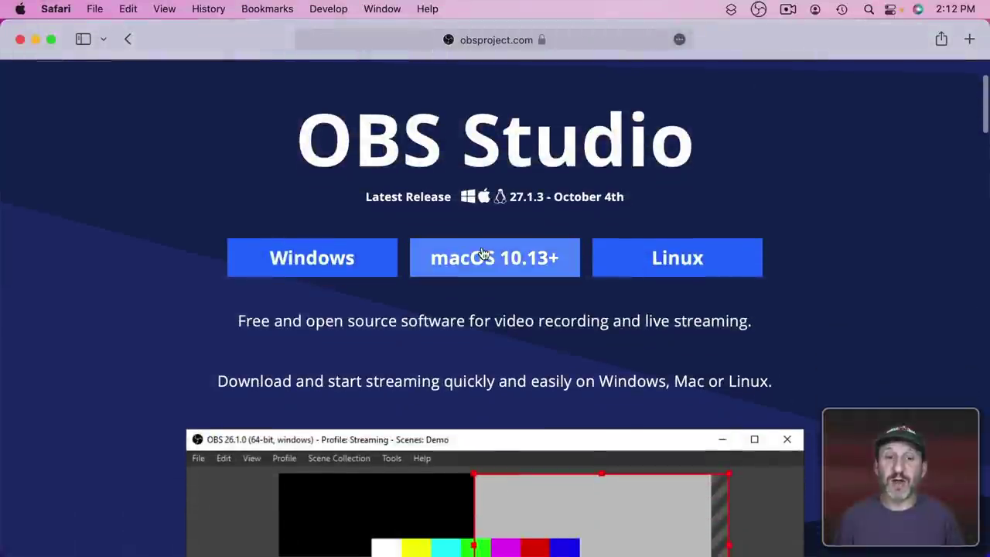
pyautogui.click(481, 254)
pyautogui.click(577, 328)
pyautogui.scroll(-5, 577, 331)
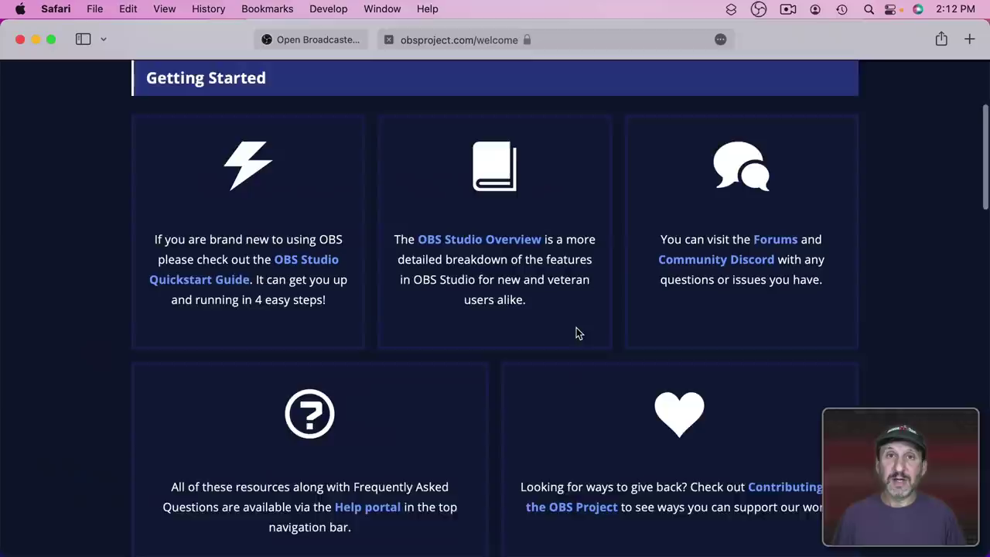
pyautogui.scroll(-6, 577, 332)
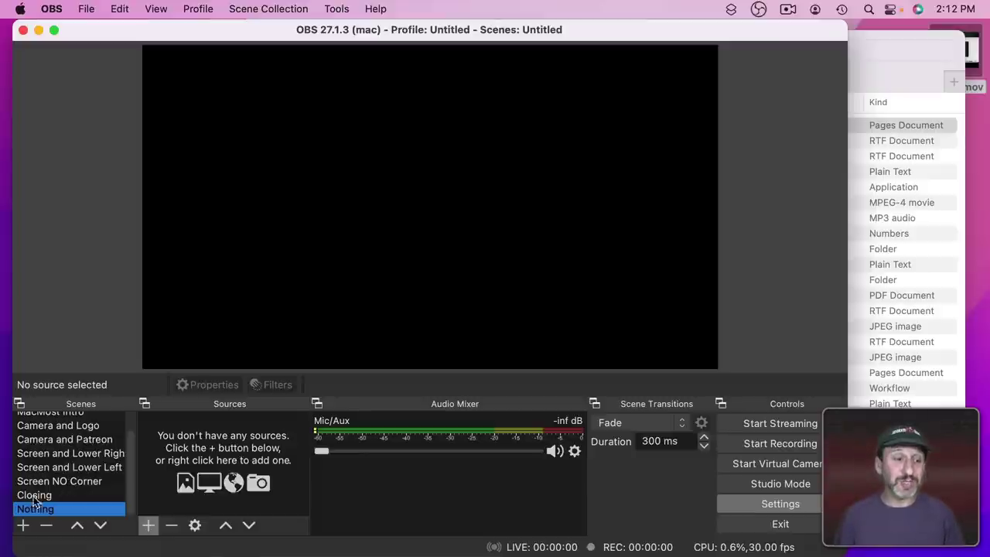
# - Add a new scene named 'Screen Recording'
pyautogui.click(23, 526)
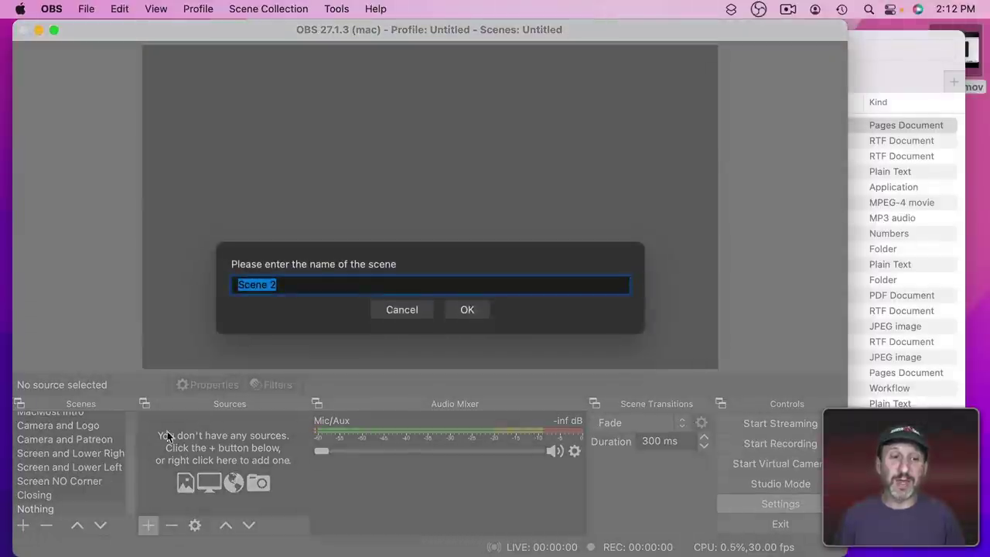
pyautogui.write('Scree')
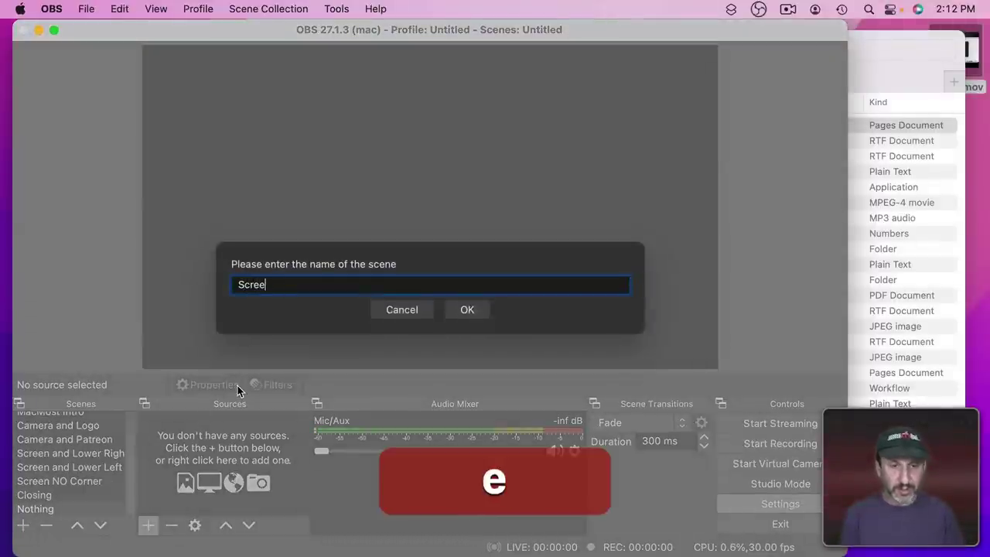
pyautogui.write('n Recording')
pyautogui.press('Return')
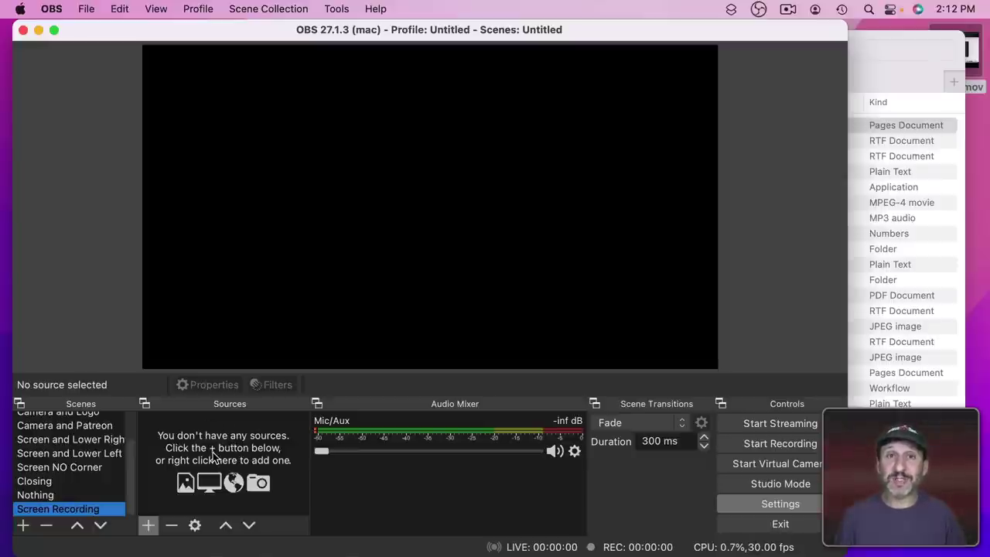
# - Add a Display Capture source of the LG HDR 4K display with the cursor shown
pyautogui.click(148, 525)
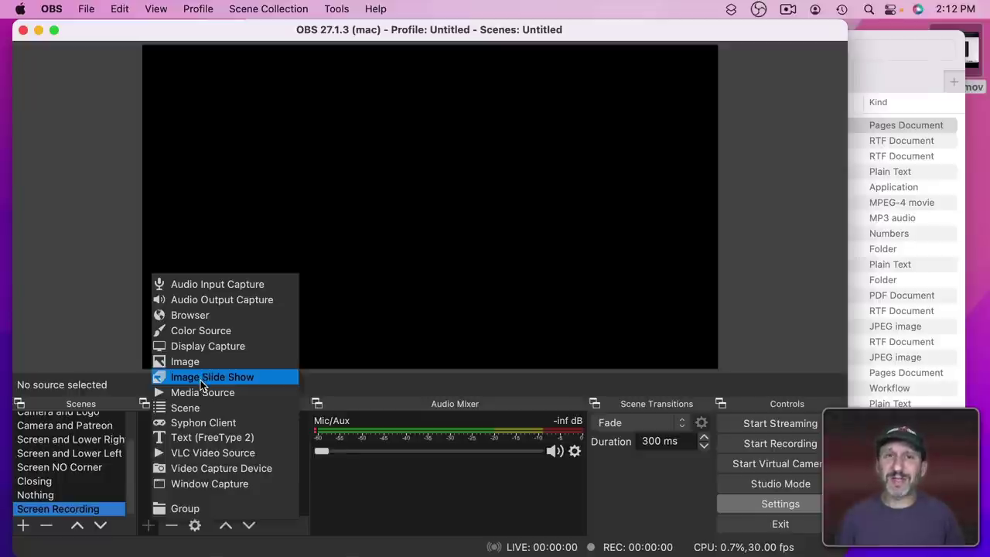
pyautogui.click(202, 347)
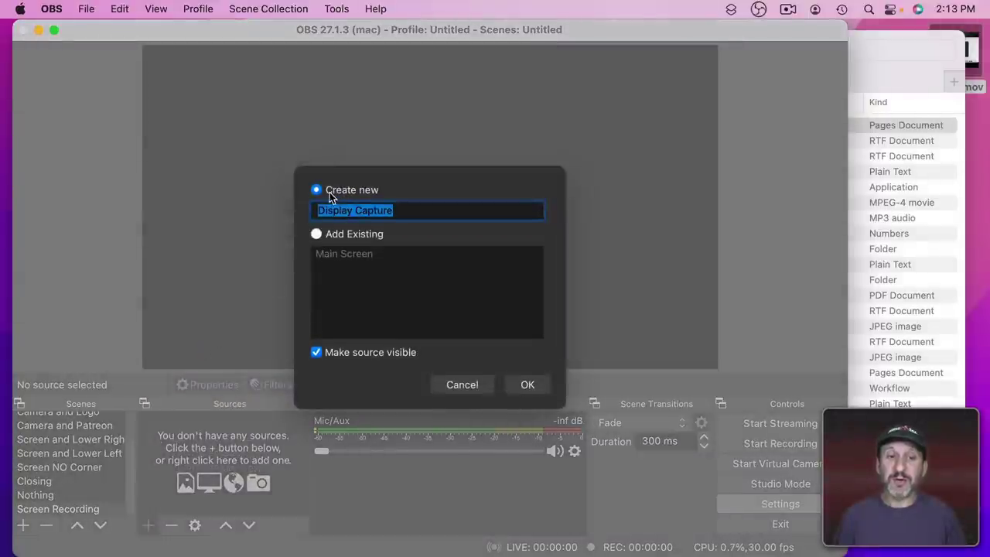
pyautogui.click(530, 385)
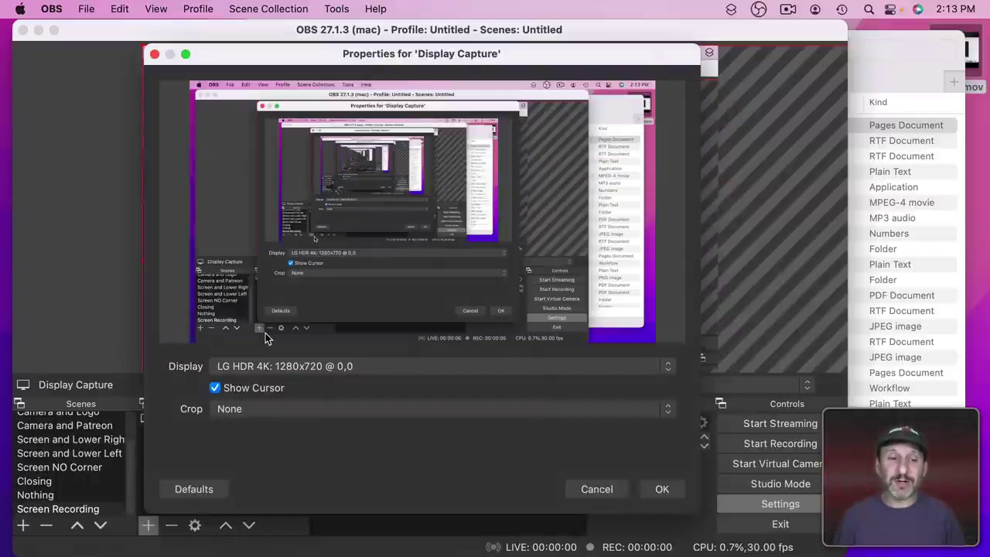
pyautogui.click(238, 368)
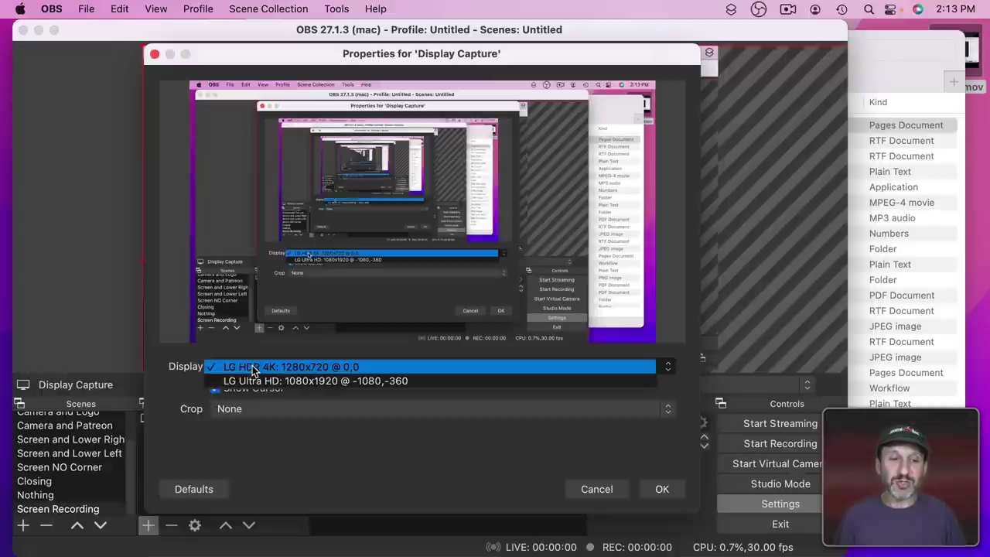
pyautogui.click(180, 379)
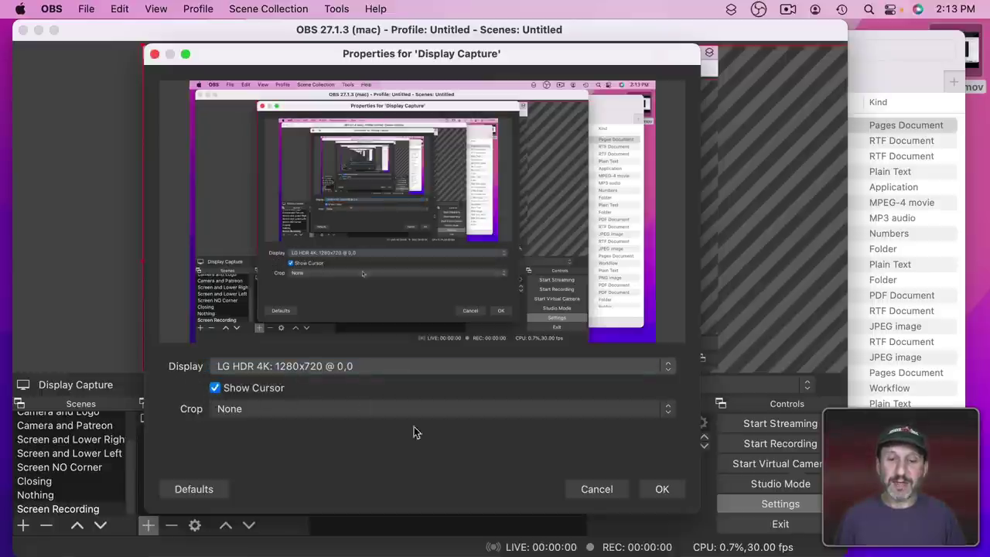
pyautogui.click(662, 489)
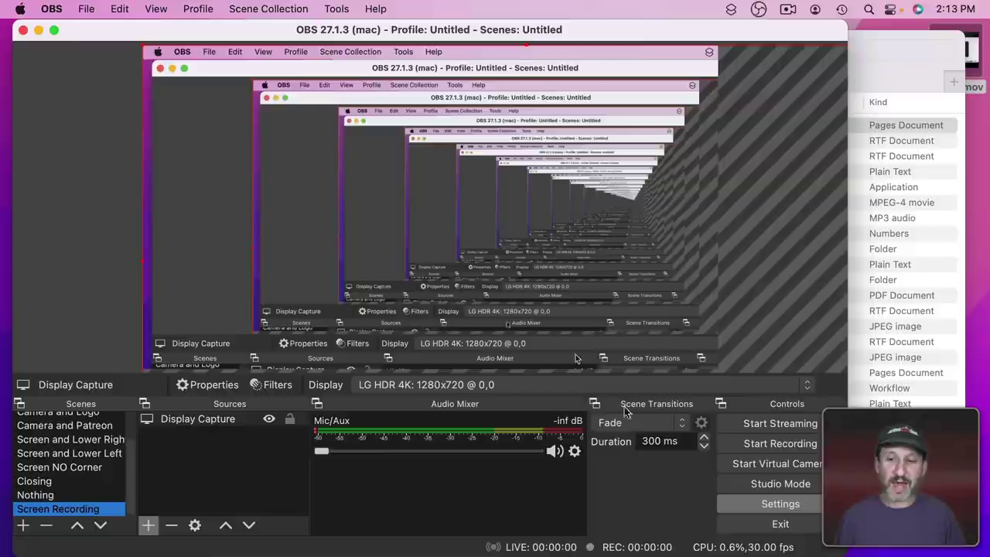
# - In Output settings, choose High Quality, Medium File Size recording in mp4 format
pyautogui.click(780, 504)
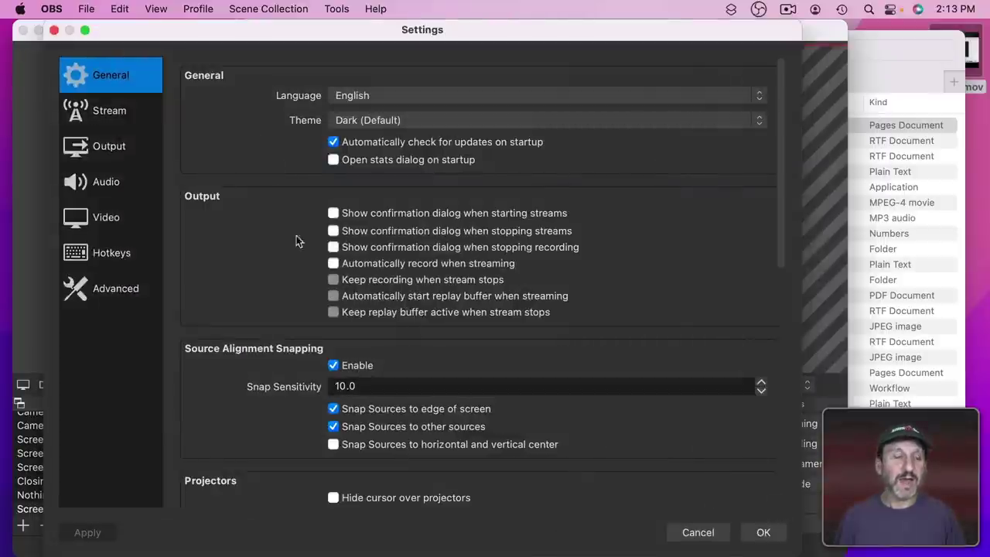
pyautogui.click(108, 149)
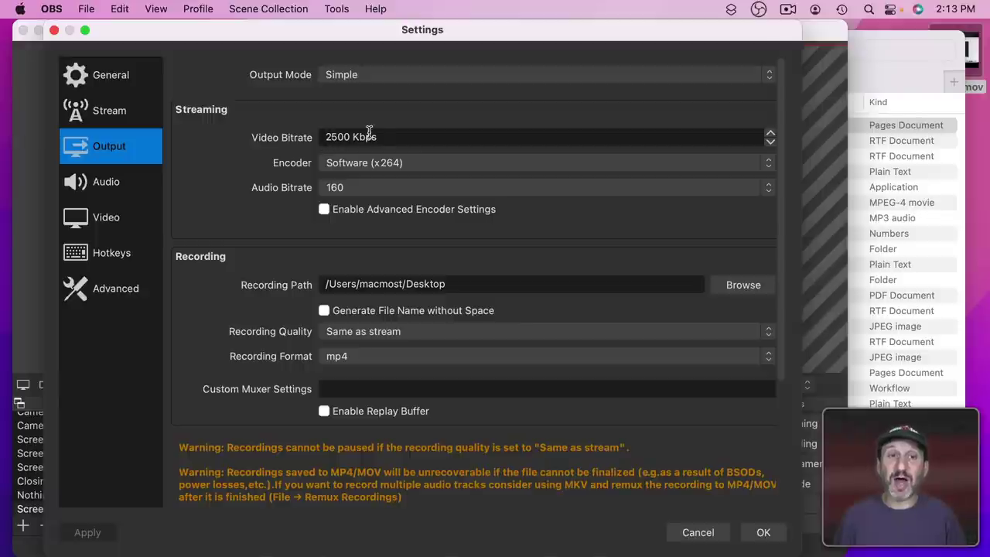
pyautogui.moveTo(382, 136); pyautogui.dragTo(310, 139)
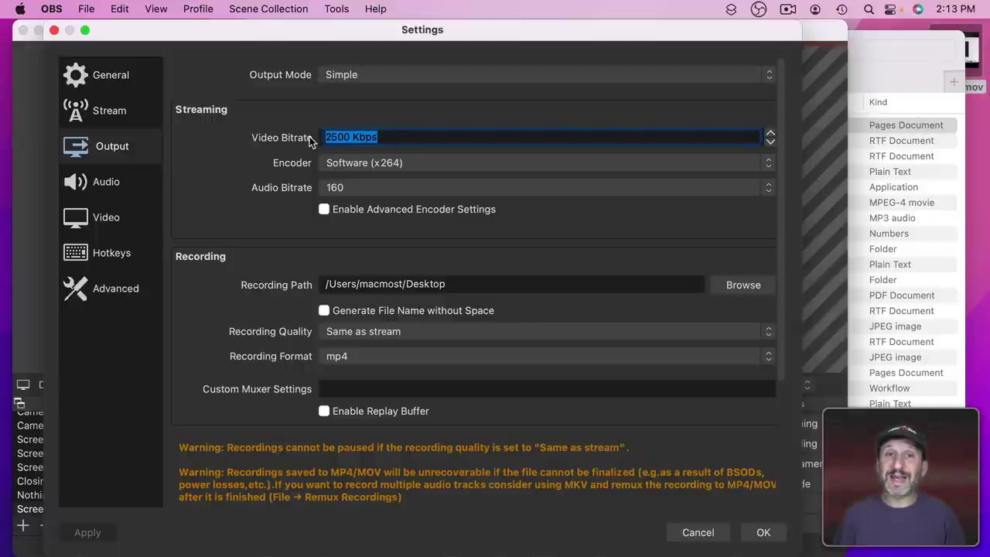
pyautogui.click(351, 331)
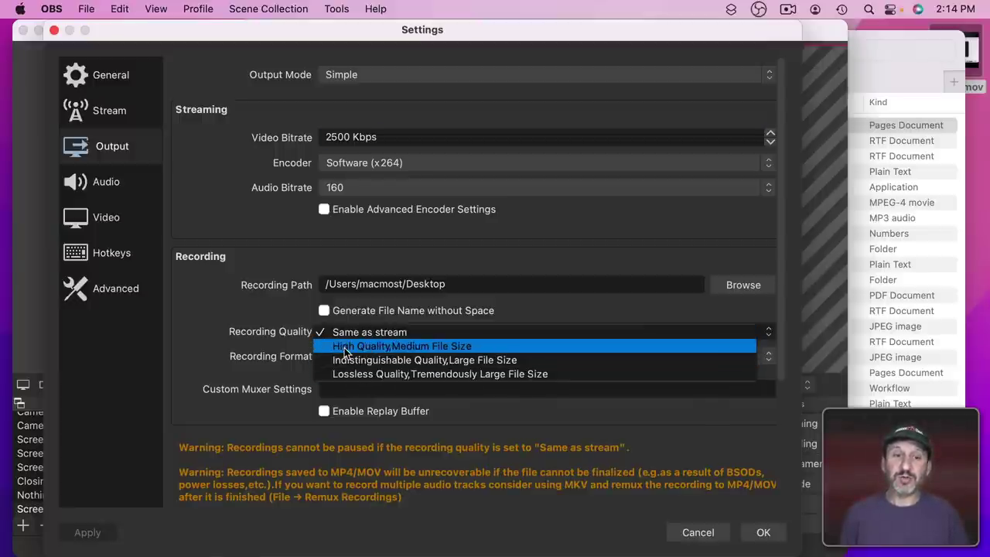
pyautogui.click(344, 347)
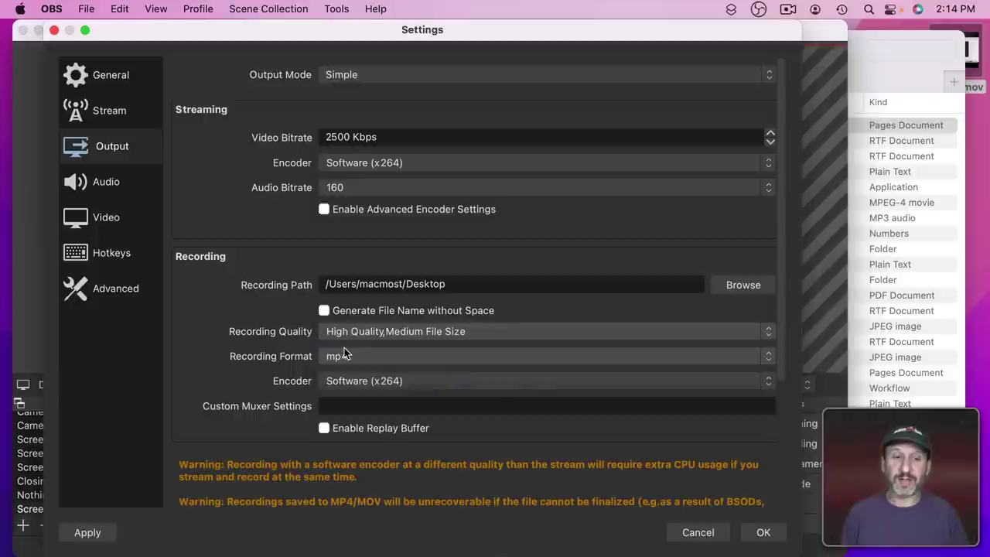
pyautogui.click(335, 358)
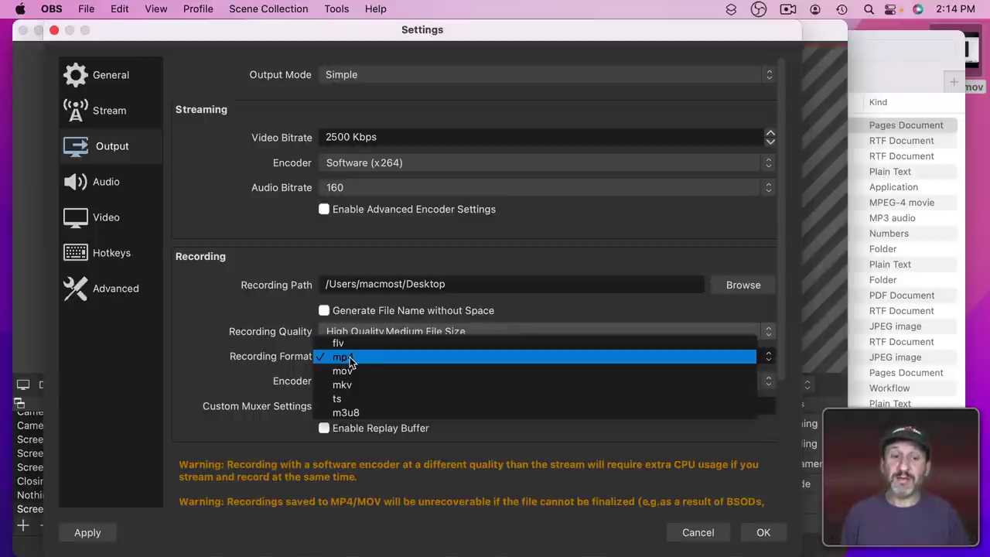
pyautogui.click(348, 359)
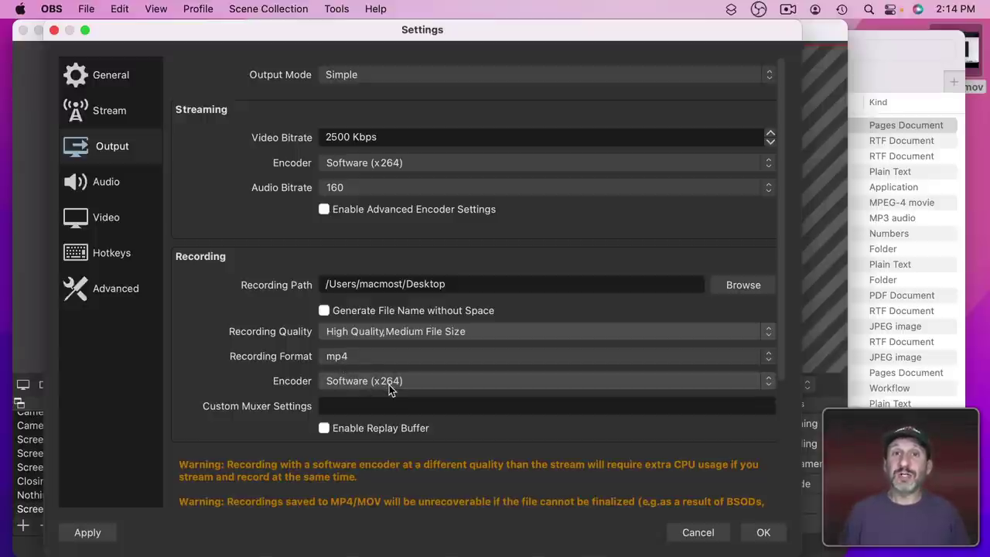
# - Save the output settings, reposition the Display Capture source in the preview, and reopen Settings
pyautogui.click(763, 532)
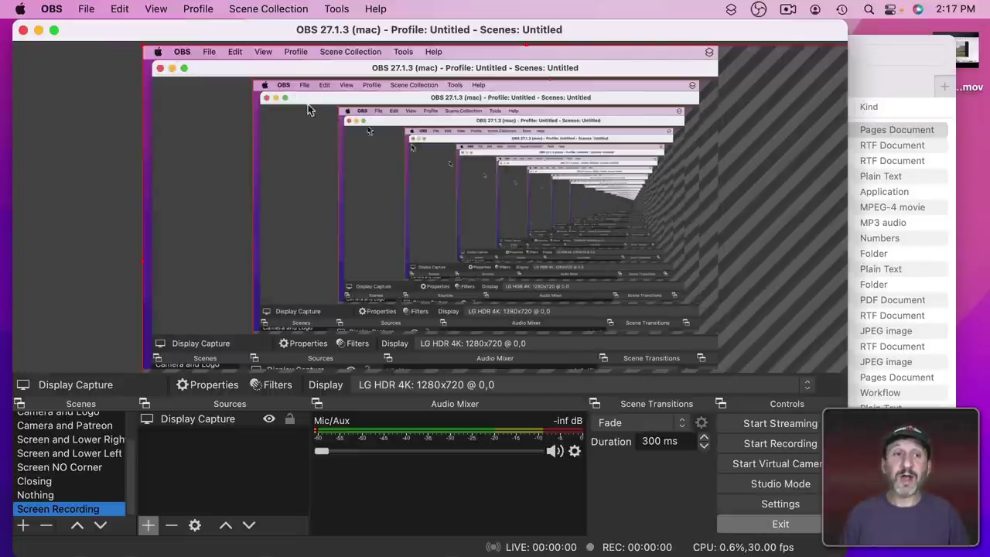
pyautogui.moveTo(340, 99); pyautogui.dragTo(428, 141)
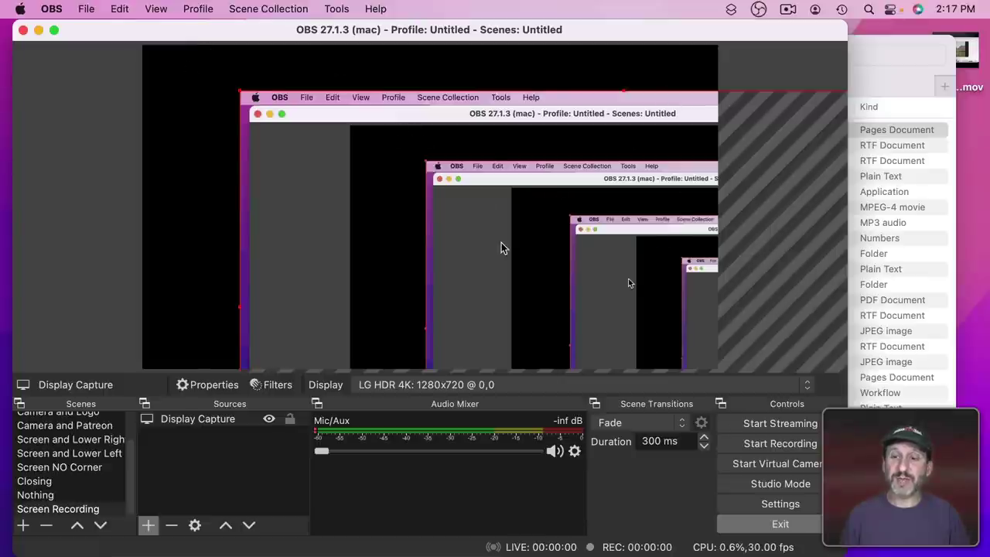
pyautogui.click(787, 505)
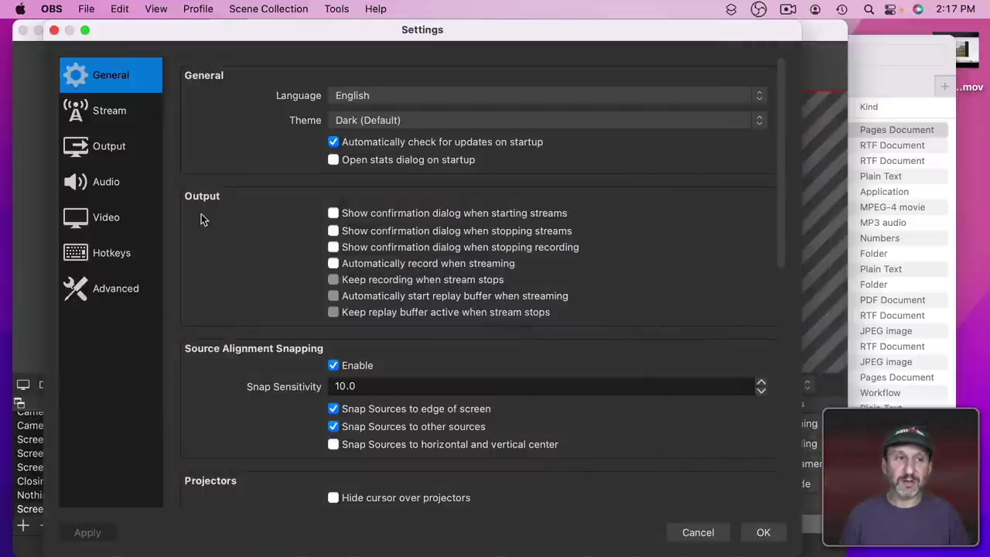
# - Set both Base (Canvas) and Output (Scaled) resolution to 2560x1440 in Video settings
pyautogui.click(99, 220)
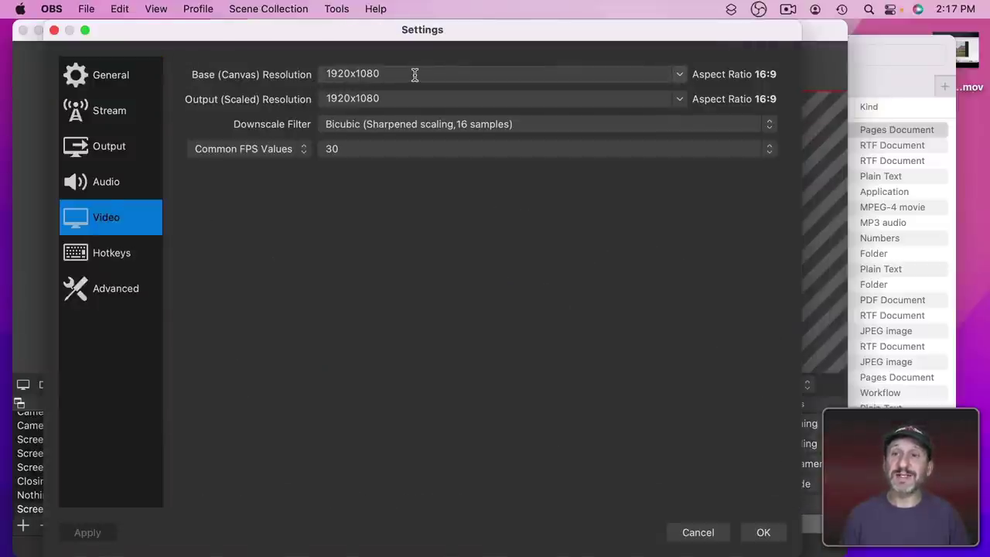
pyautogui.click(417, 98)
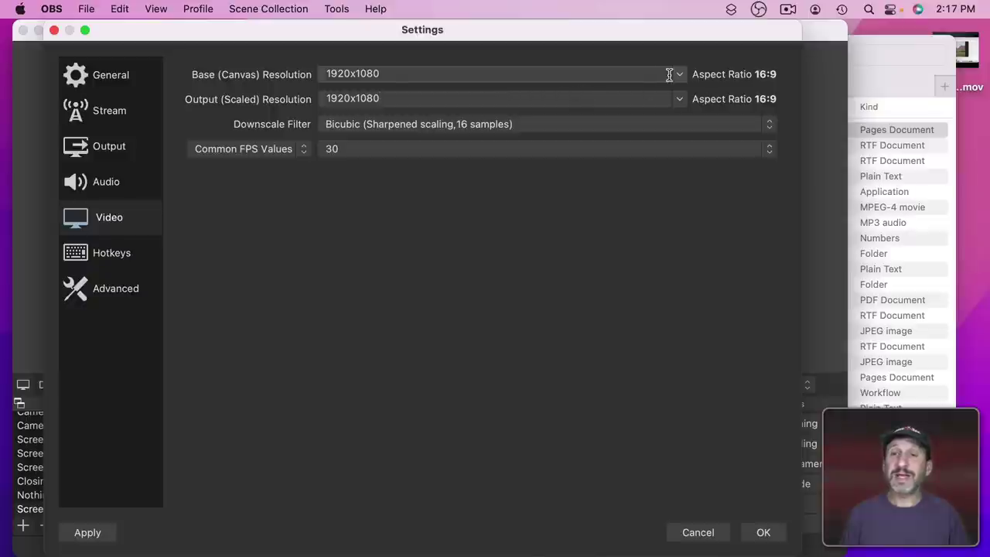
pyautogui.click(680, 77)
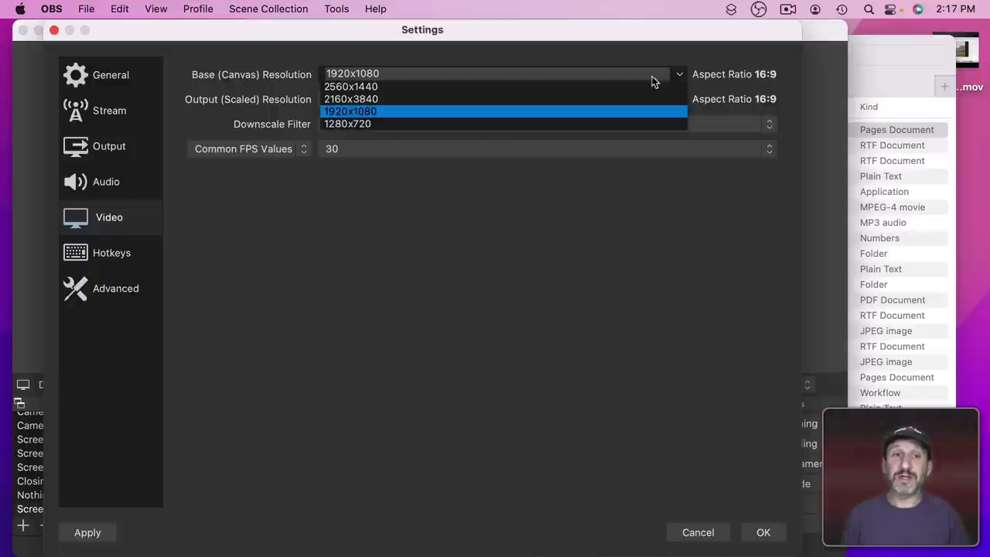
pyautogui.click(592, 89)
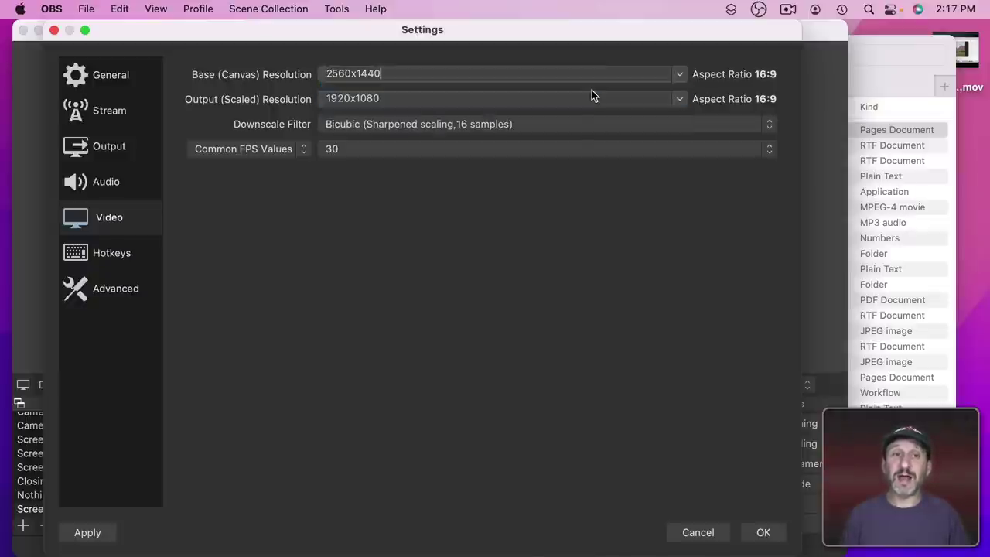
pyautogui.click(678, 99)
pyautogui.click(550, 113)
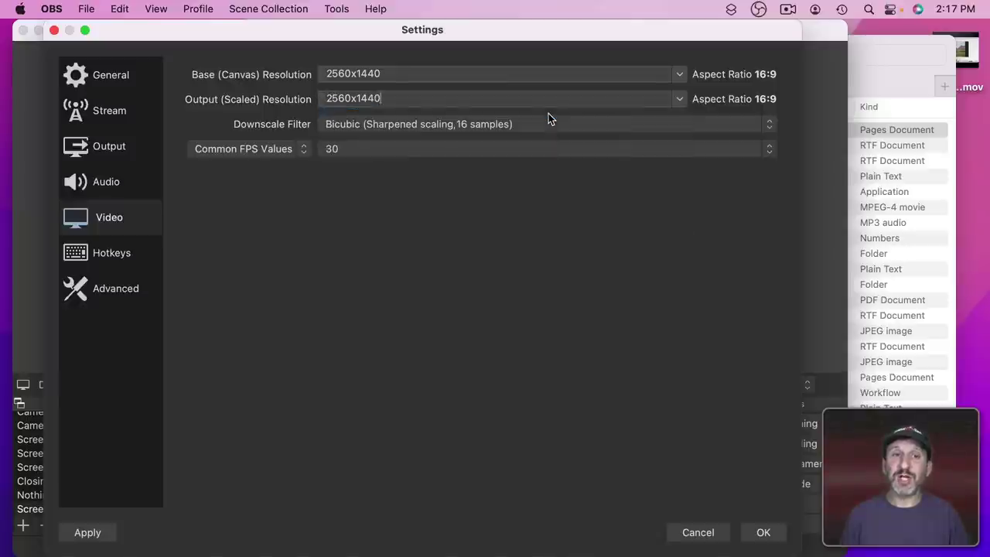
# - Save the video settings, align the Display Capture source with the canvas, and hide OBS
pyautogui.click(764, 533)
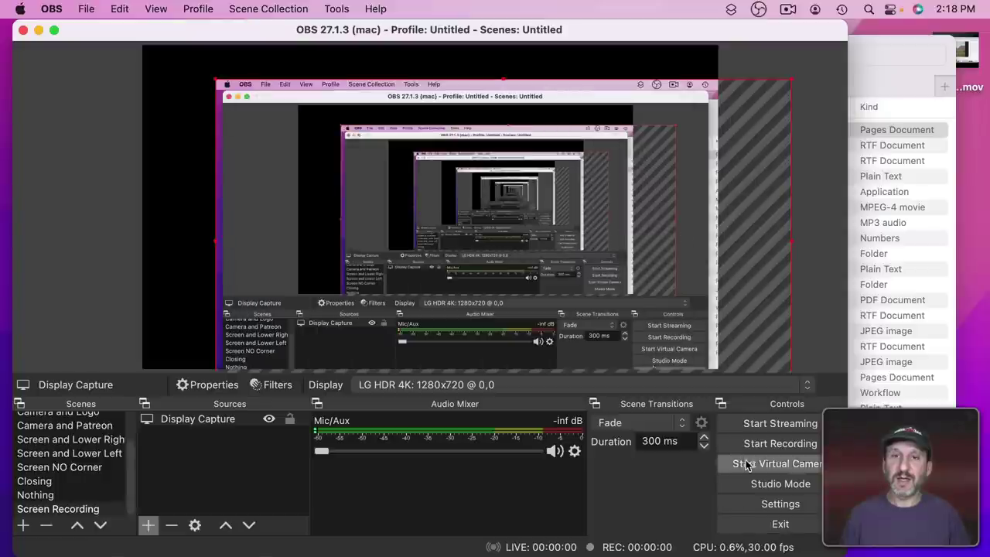
pyautogui.moveTo(548, 201); pyautogui.dragTo(475, 192)
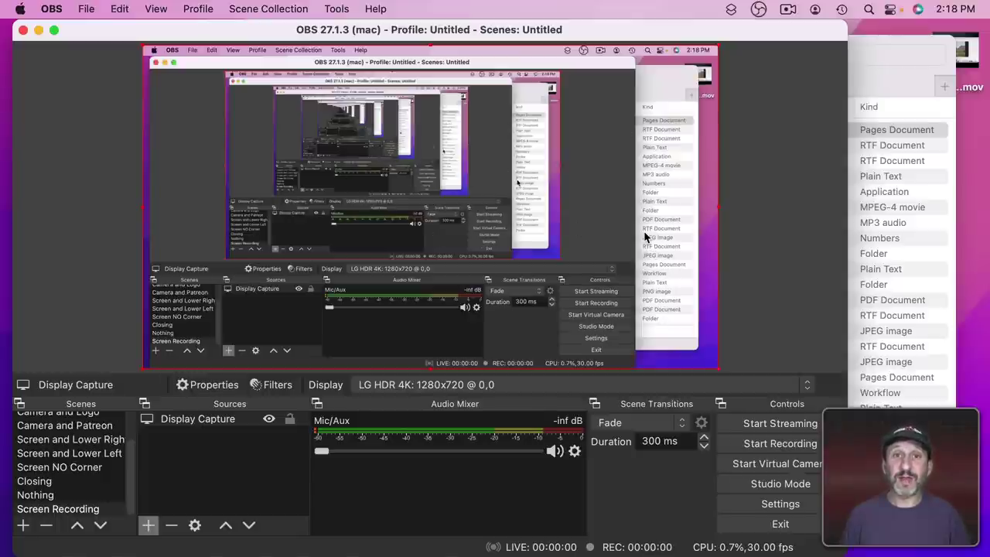
pyautogui.press('super')
pyautogui.press('super')
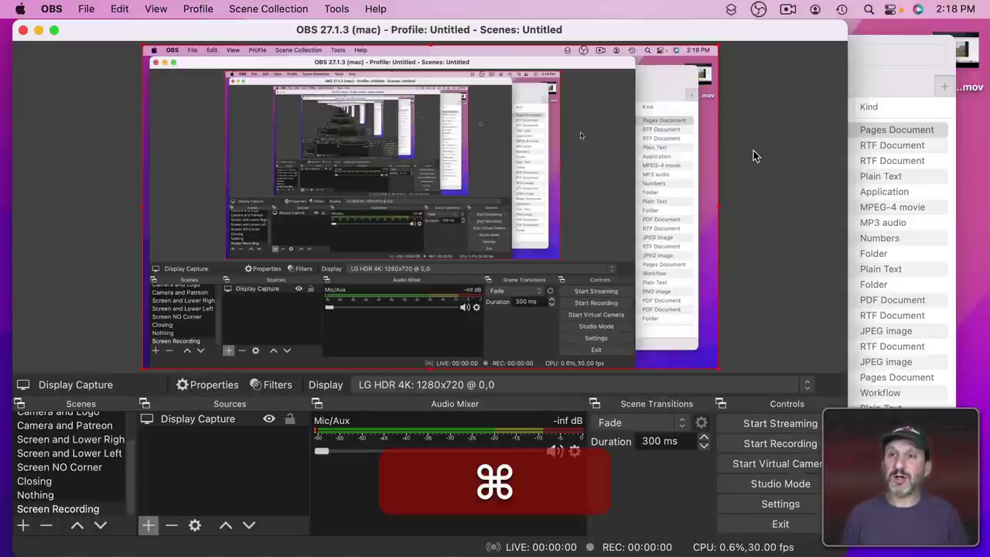
pyautogui.press('super+h')
# - Start an OBS recording from its menu-bar menu and scroll the Documents listing
pyautogui.click(758, 10)
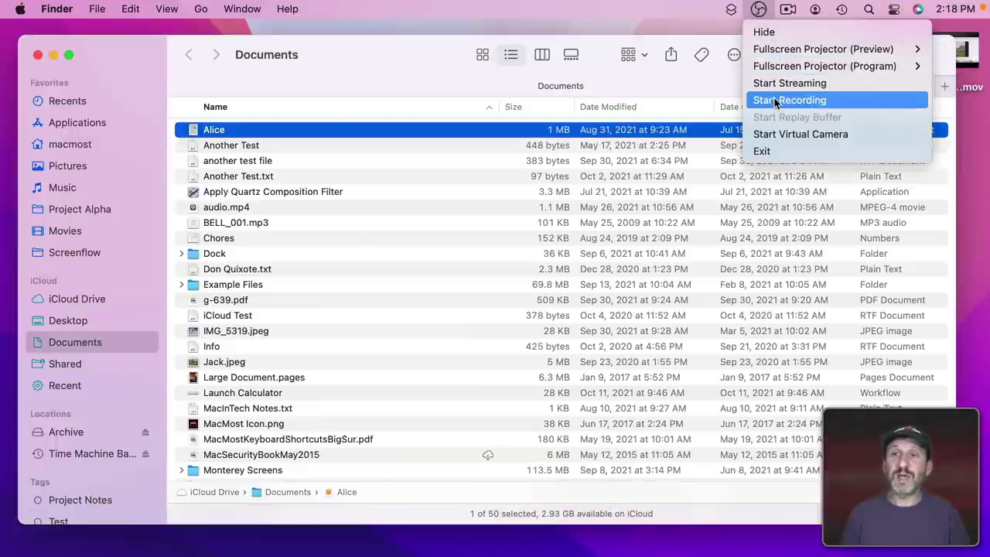
pyautogui.click(776, 100)
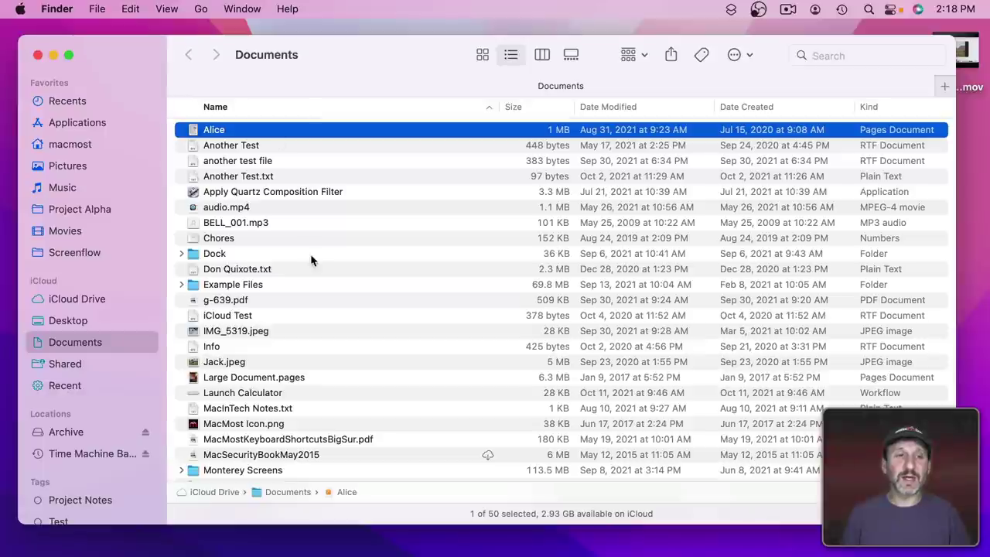
pyautogui.scroll(-10, 311, 260)
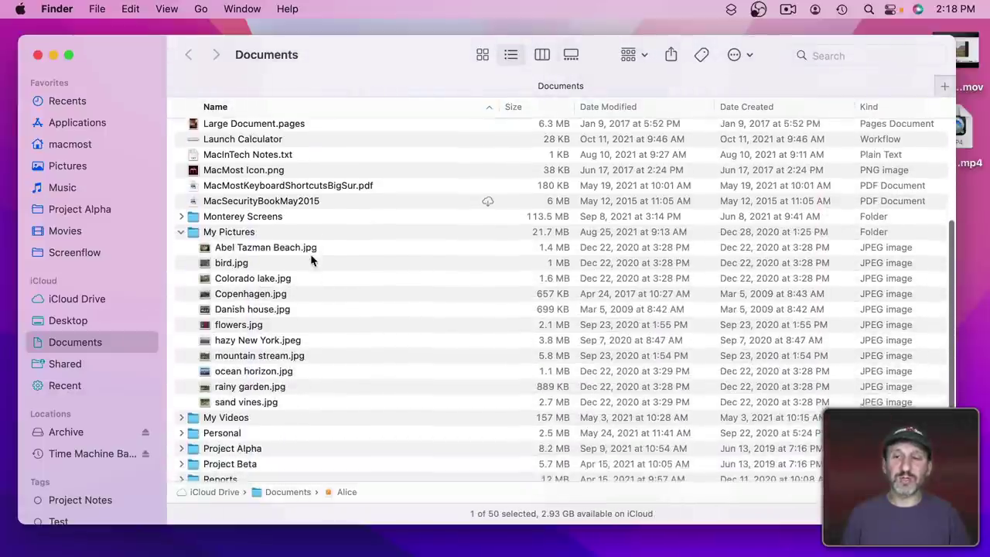
pyautogui.scroll(-5, 310, 261)
pyautogui.scroll(5, 310, 261)
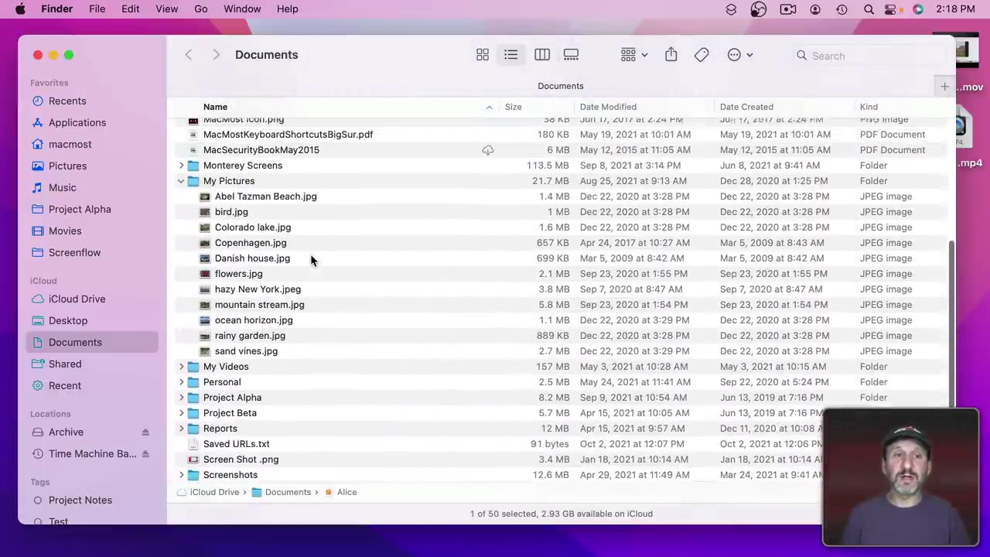
pyautogui.scroll(12, 310, 261)
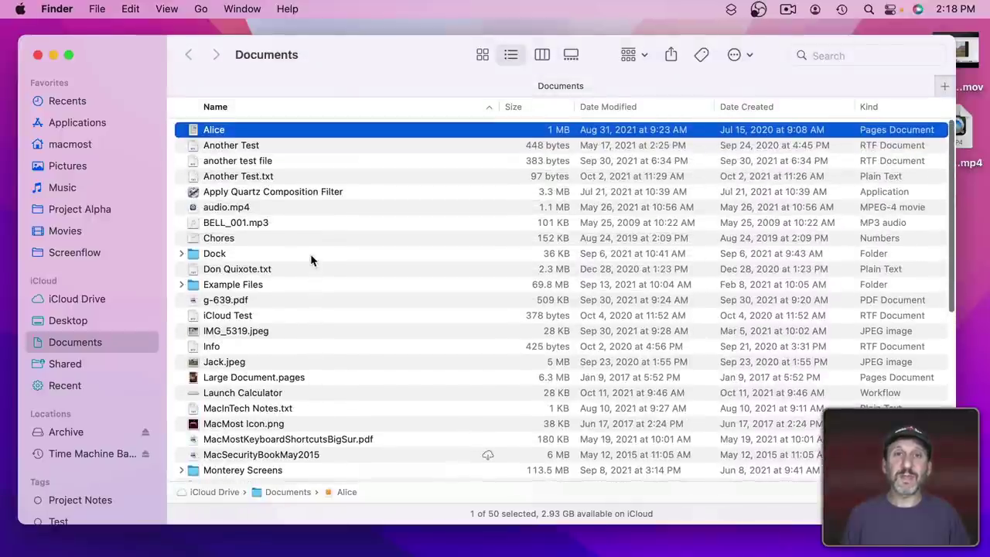
pyautogui.click(285, 542)
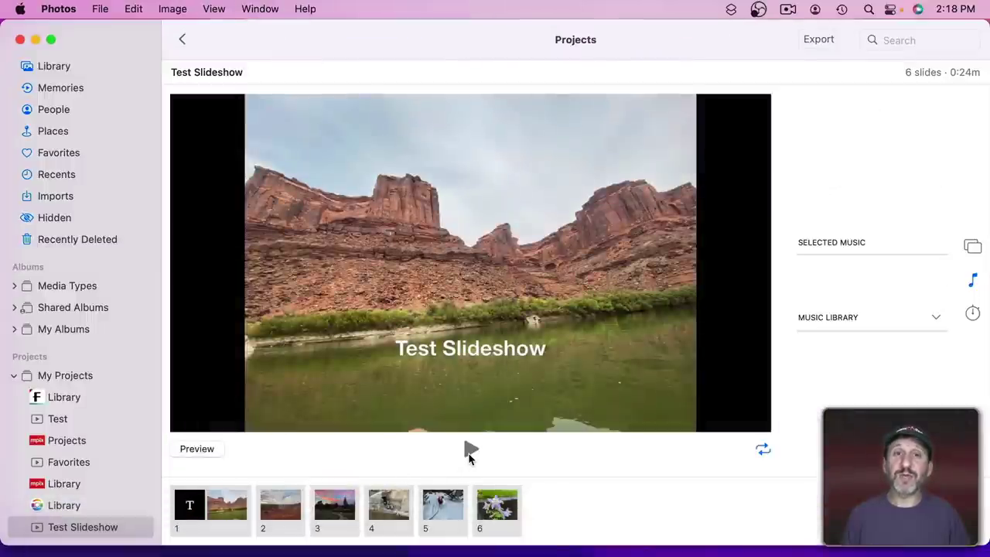
pyautogui.click(470, 452)
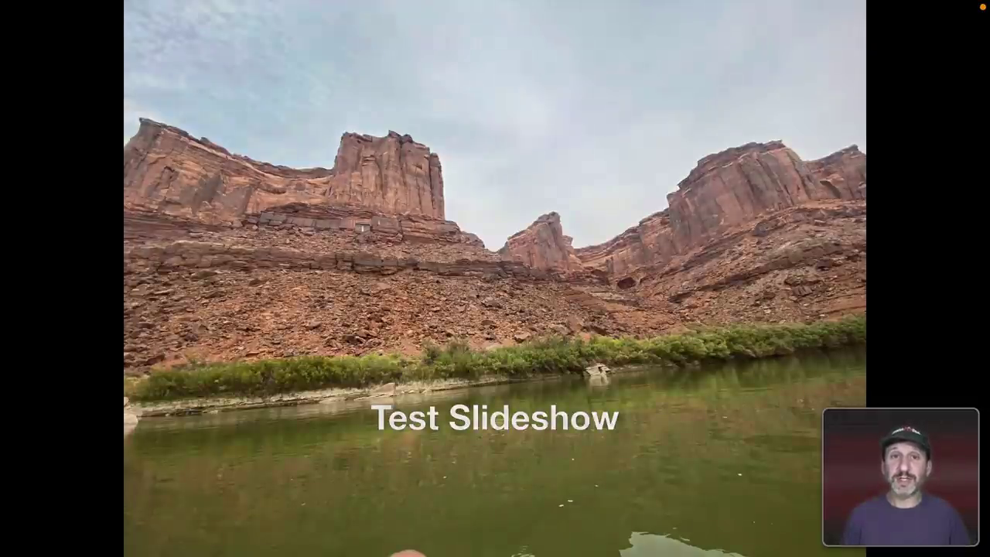
pyautogui.press('Escape')
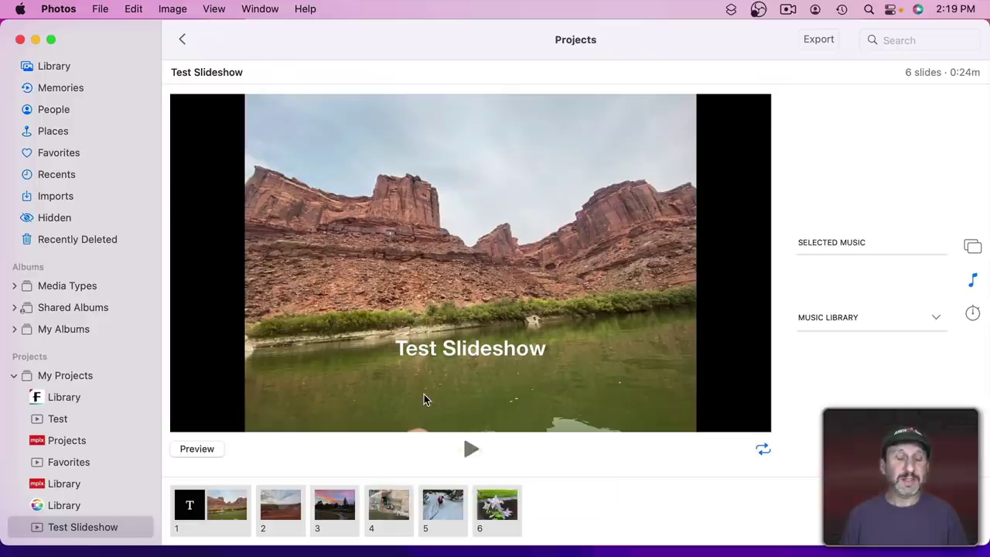
pyautogui.press('super+h')
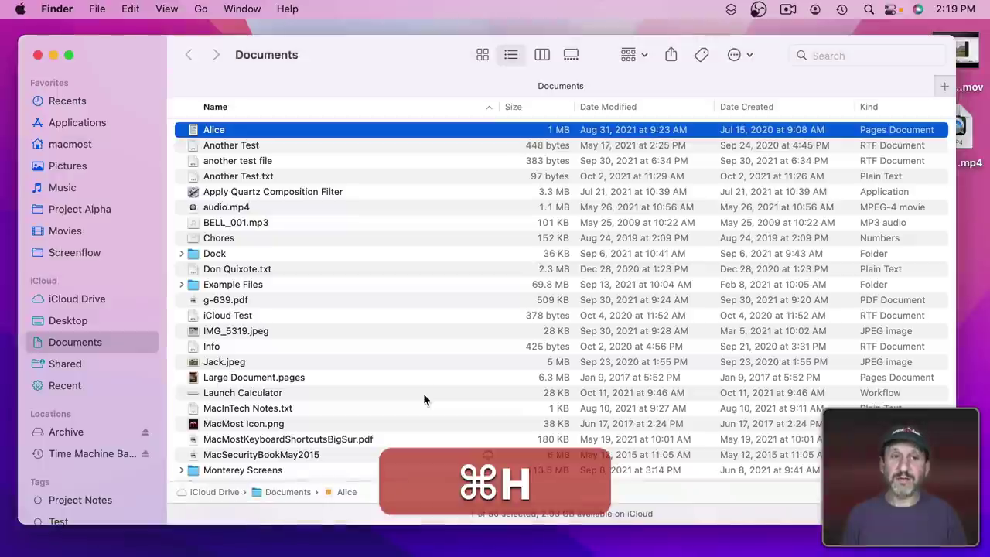
pyautogui.click(758, 9)
pyautogui.click(771, 101)
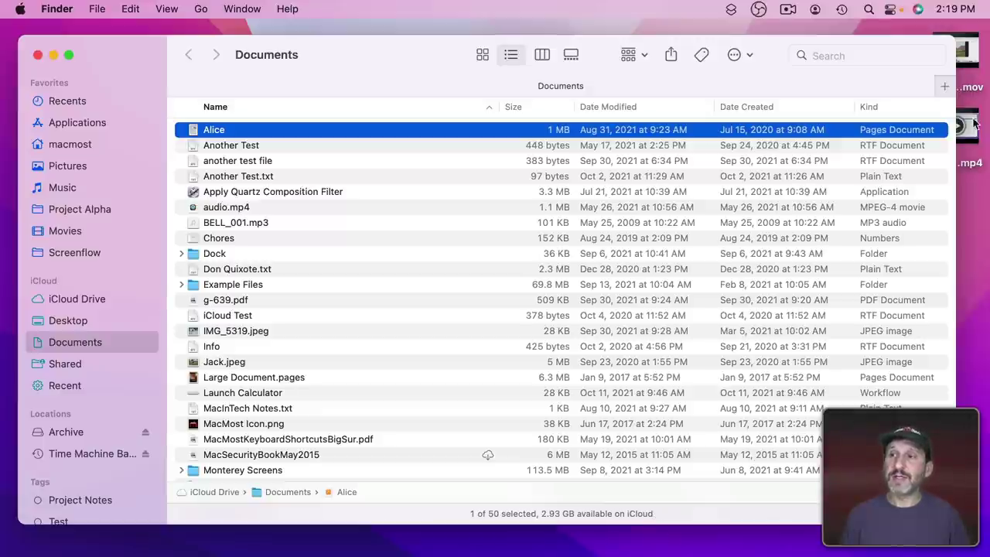
pyautogui.click(974, 125)
pyautogui.press('super+i')
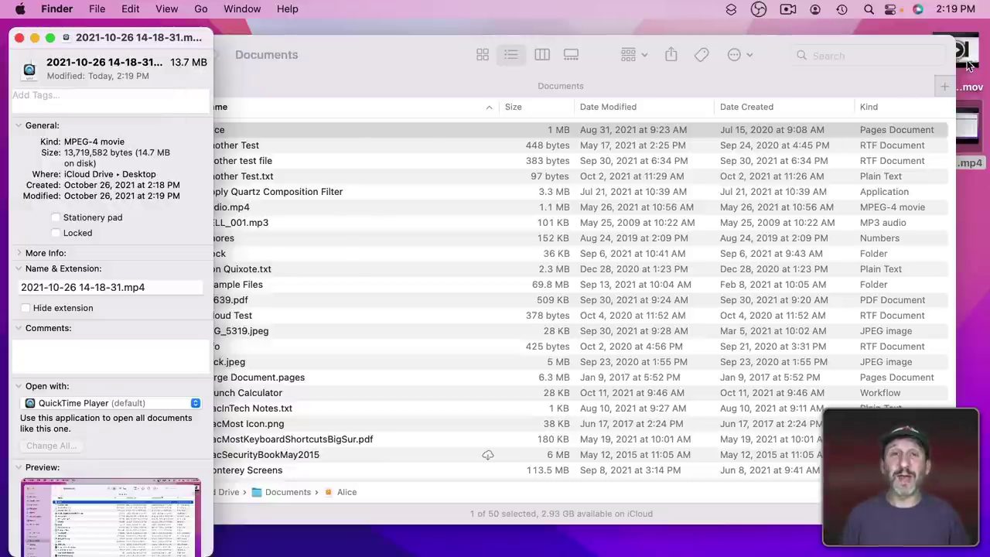
pyautogui.click(20, 38)
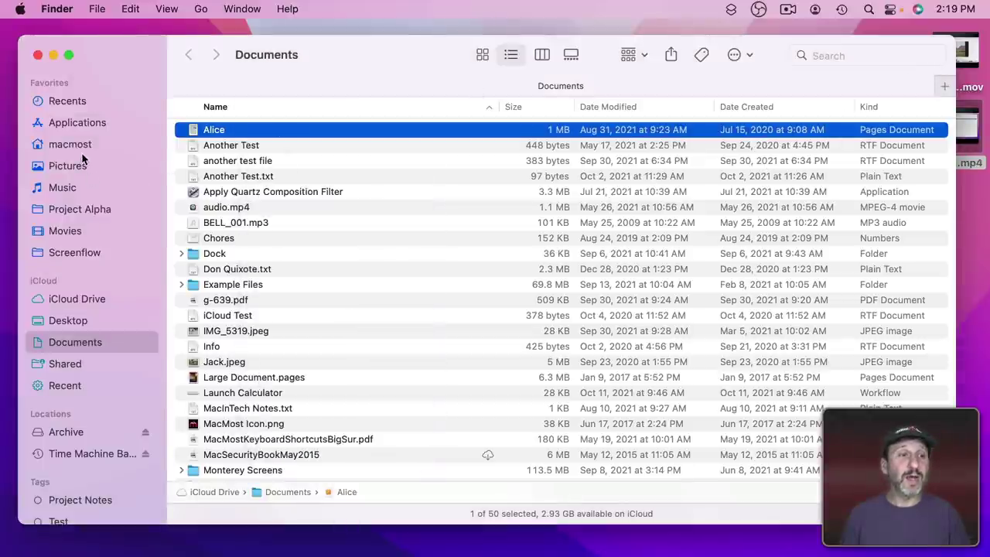
# - Preview the Desktop recordings: the 104.8 MB, 00:46 .mov versus the 13.7 MB, 00:42 mp4
pyautogui.click(85, 320)
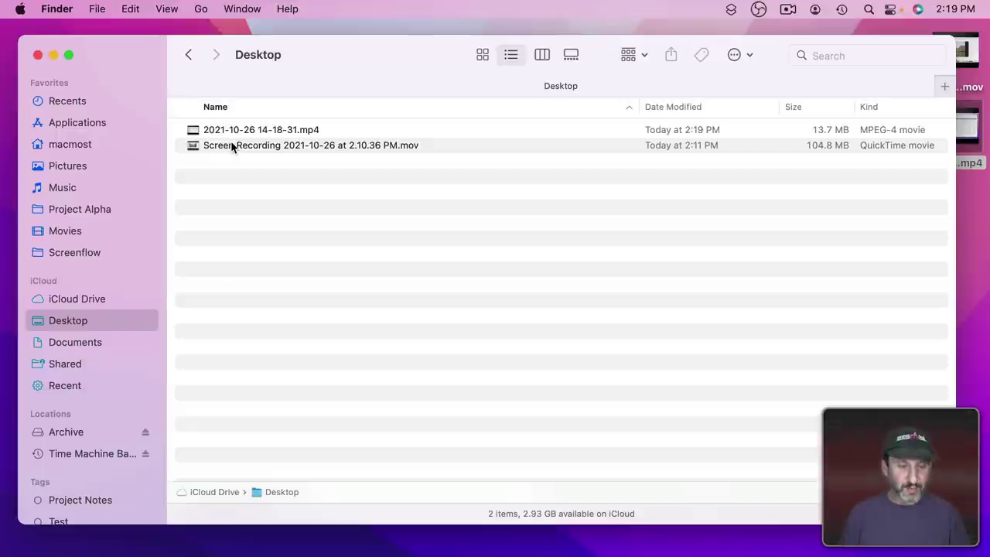
pyautogui.click(231, 146)
pyautogui.press('shift+super+p')
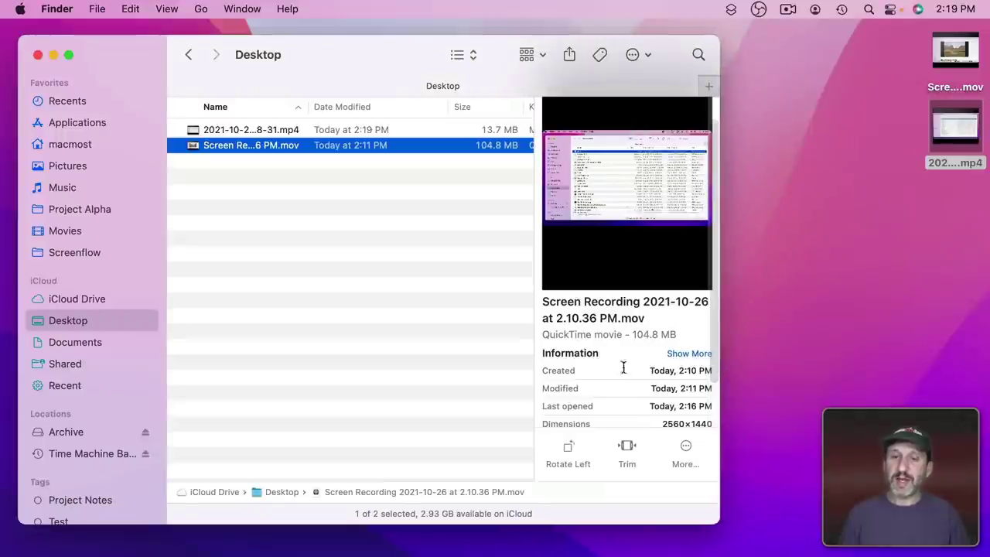
pyautogui.scroll(-4, 617, 361)
pyautogui.scroll(-1, 615, 355)
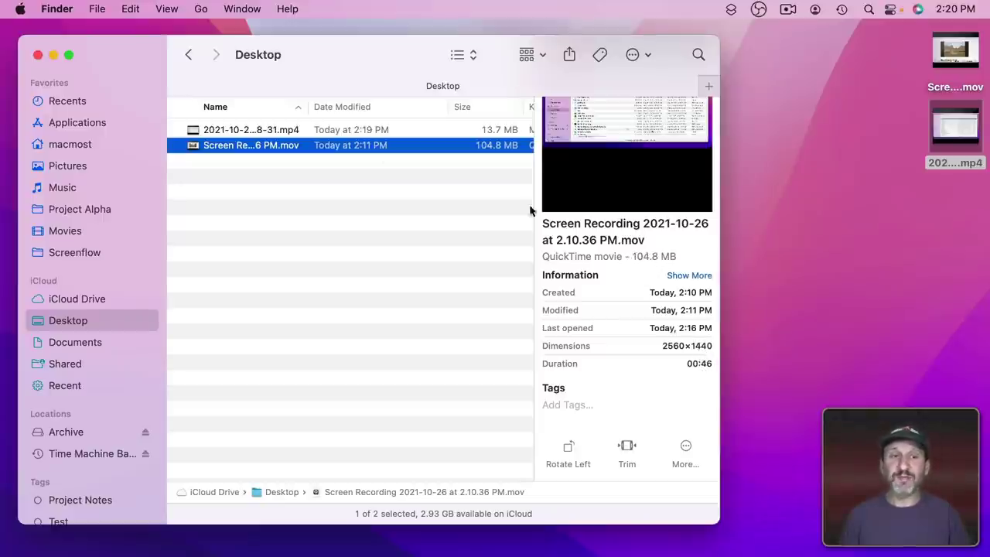
pyautogui.click(236, 132)
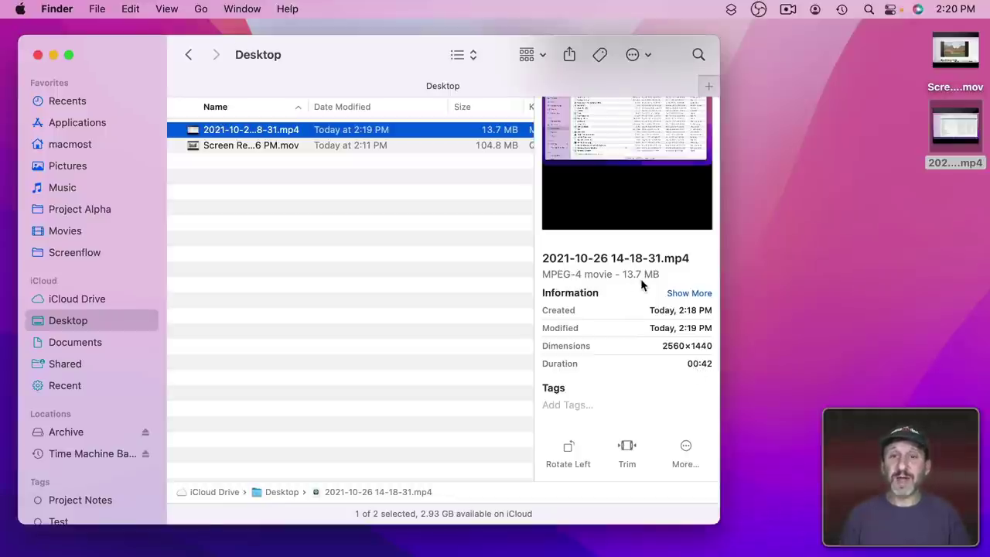
pyautogui.doubleClick(230, 145)
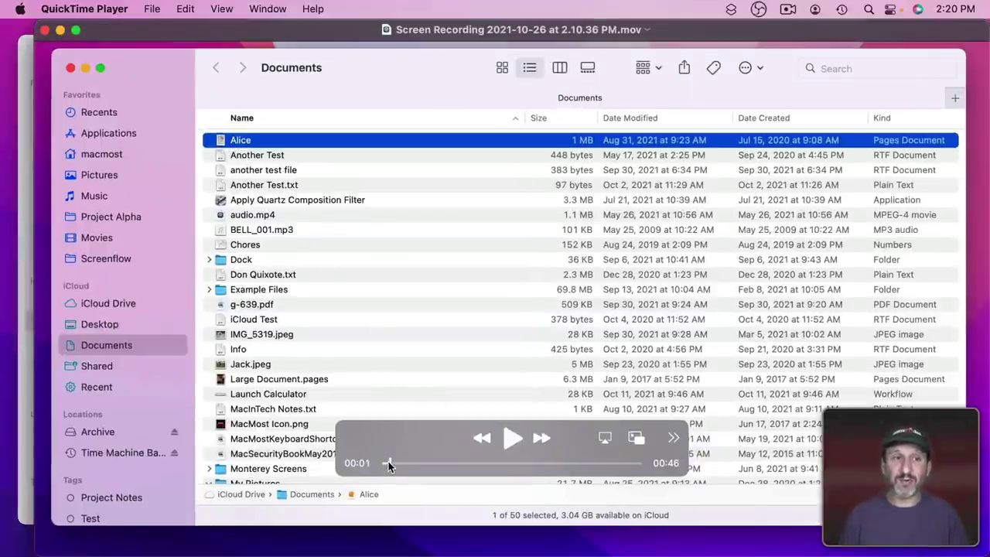
pyautogui.moveTo(388, 463); pyautogui.dragTo(505, 485)
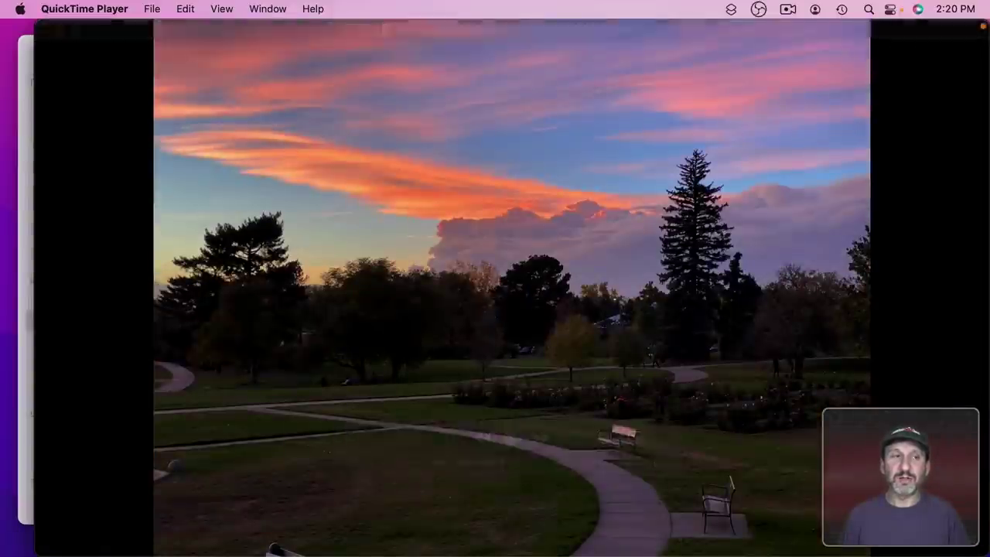
pyautogui.click(45, 31)
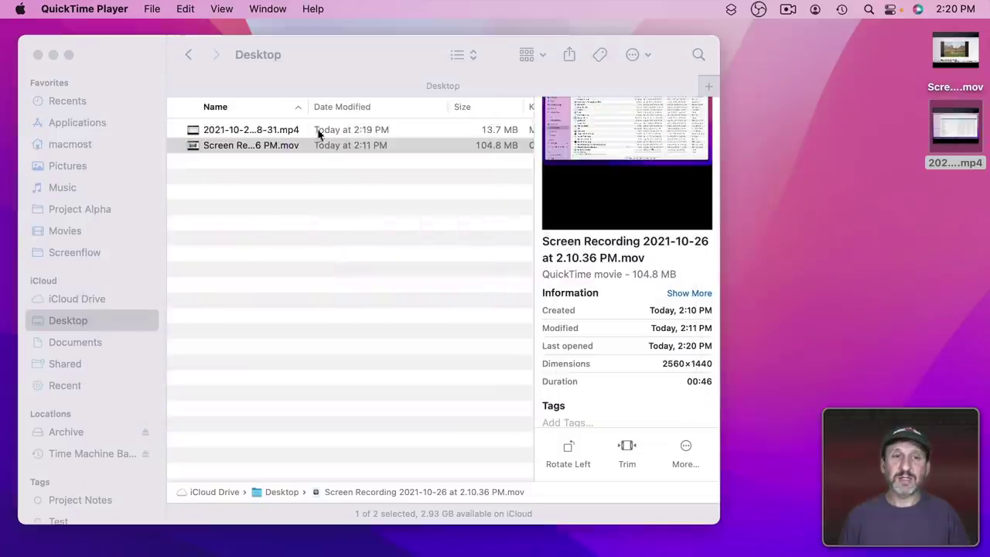
pyautogui.doubleClick(272, 133)
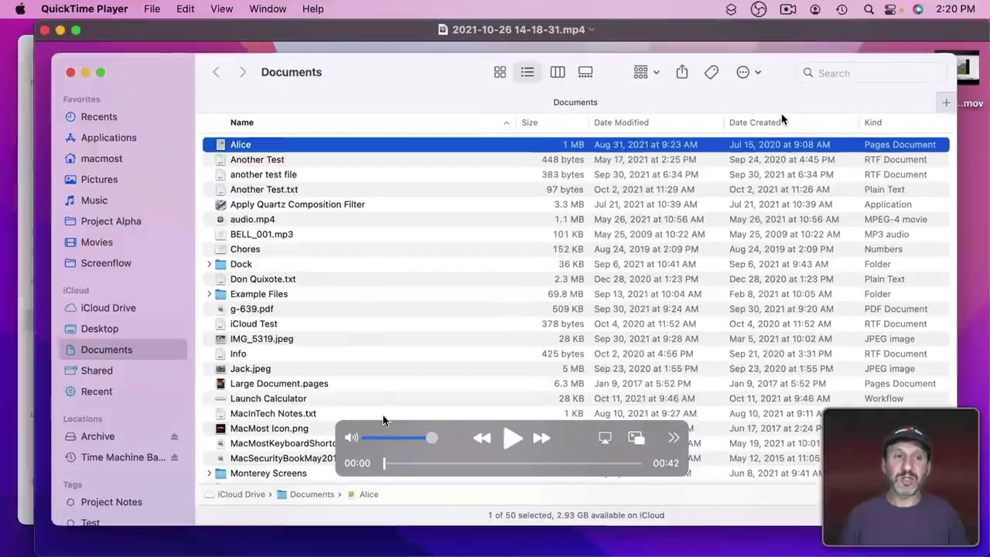
pyautogui.moveTo(387, 469); pyautogui.dragTo(508, 470)
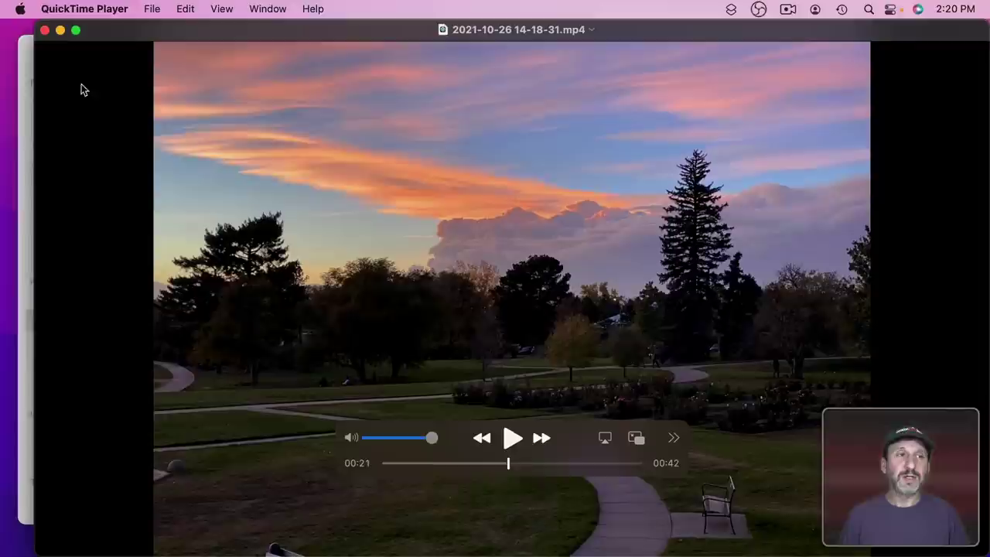
pyautogui.click(45, 31)
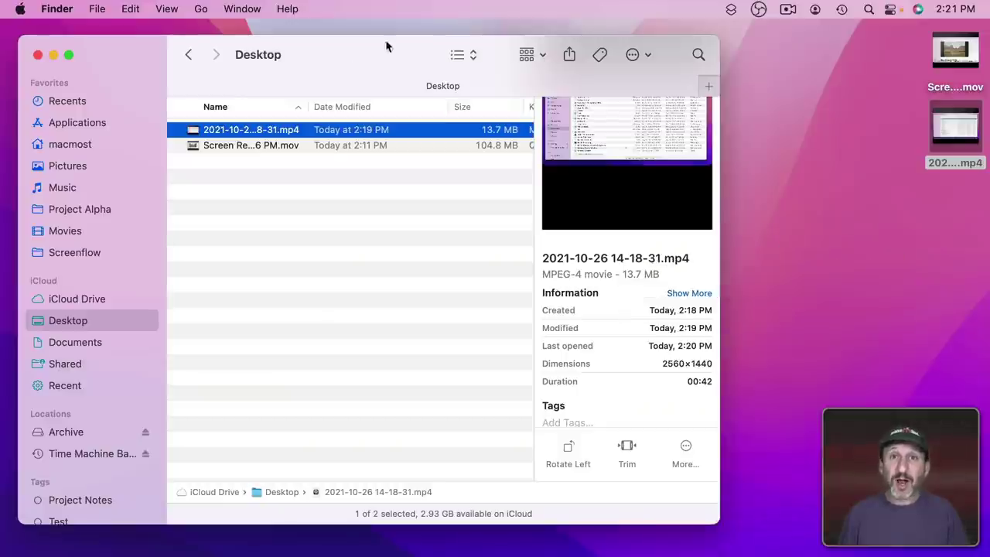
# - Reopen the .mov recording in QuickTime Player and pick an export resolution under File > Export As
pyautogui.doubleClick(972, 65)
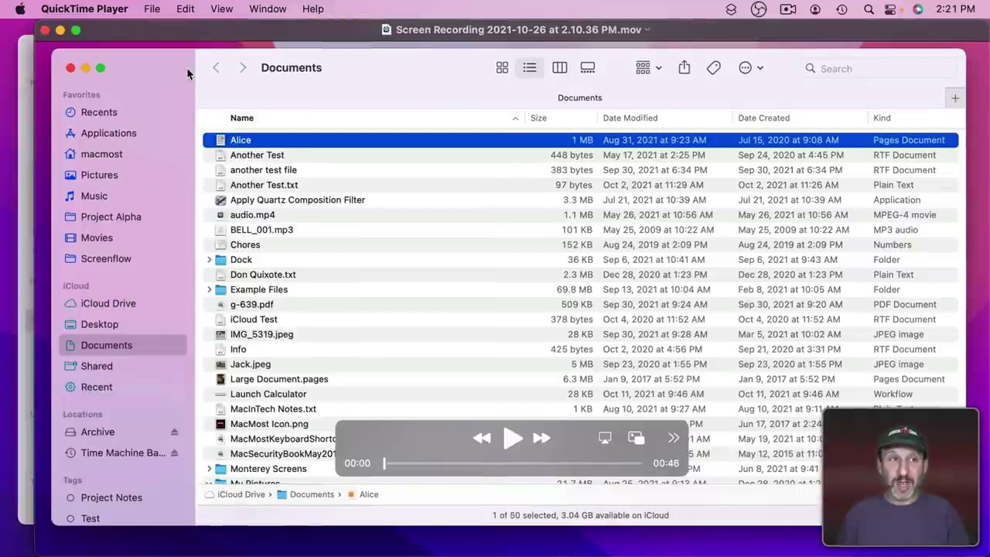
pyautogui.click(91, 9)
pyautogui.moveTo(149, 10)
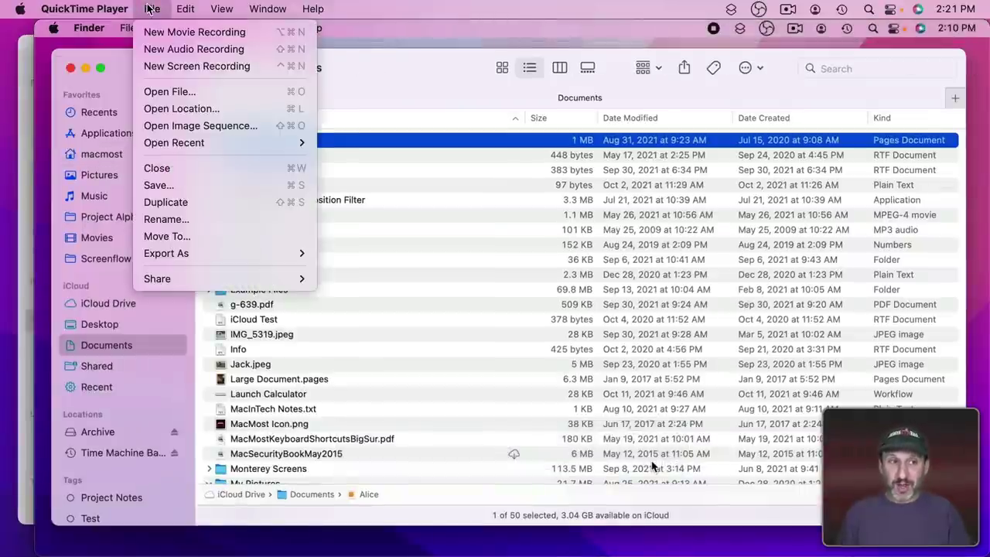
pyautogui.moveTo(176, 254)
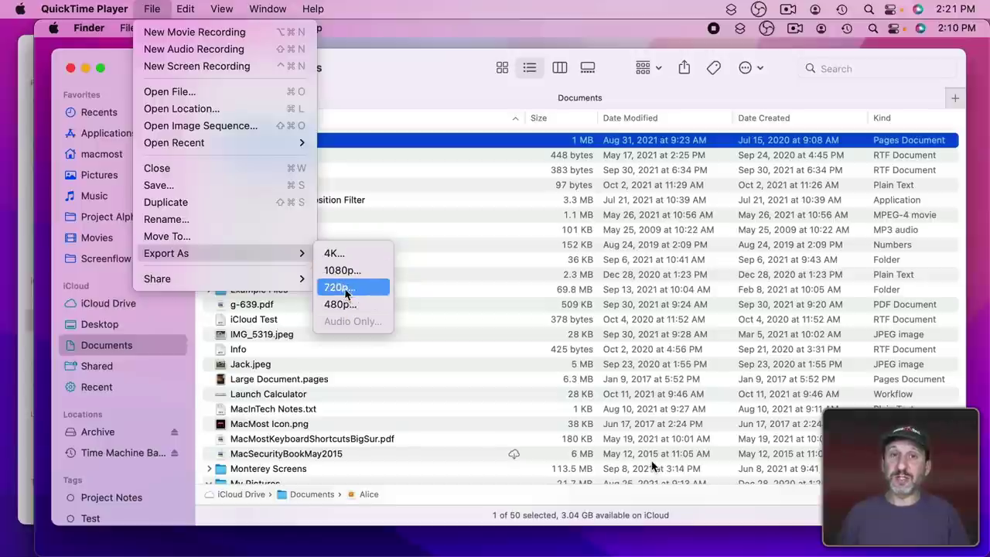
pyautogui.click(334, 253)
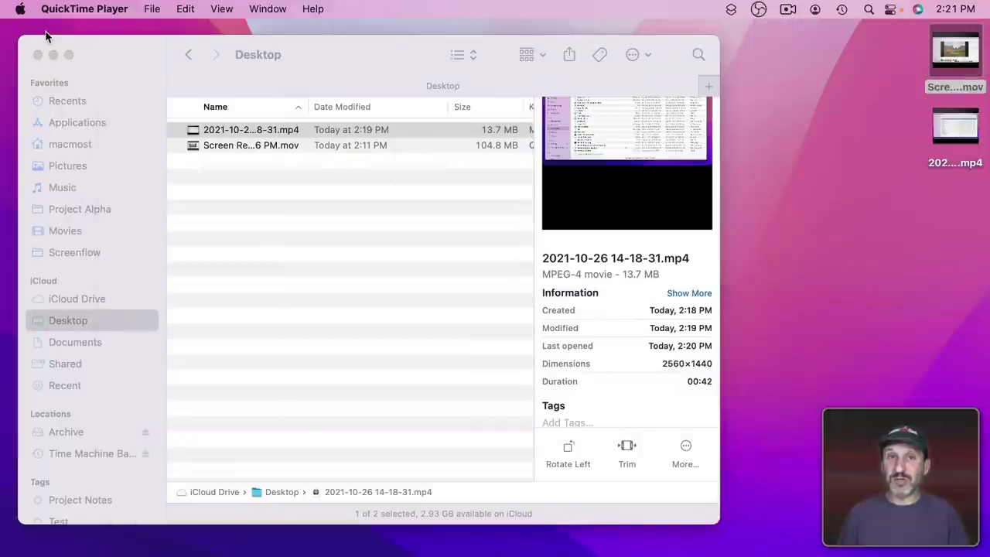